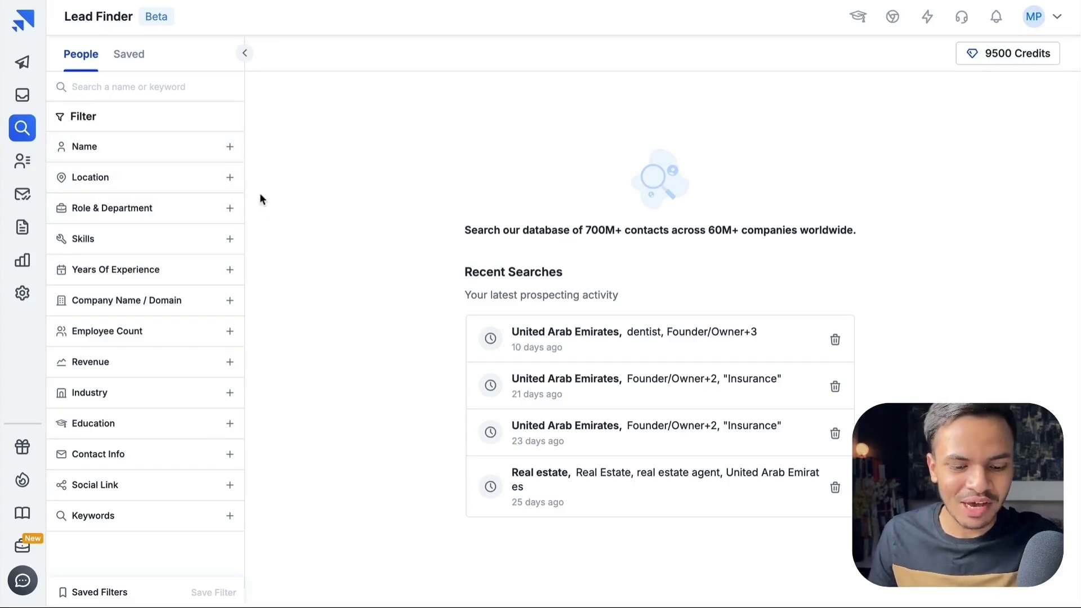
Step: Drag across the People search page to bring the Location filter into view
{"action": "left_click_drag", "start_coordinate": [457, 175], "coordinate": [257, 217]}
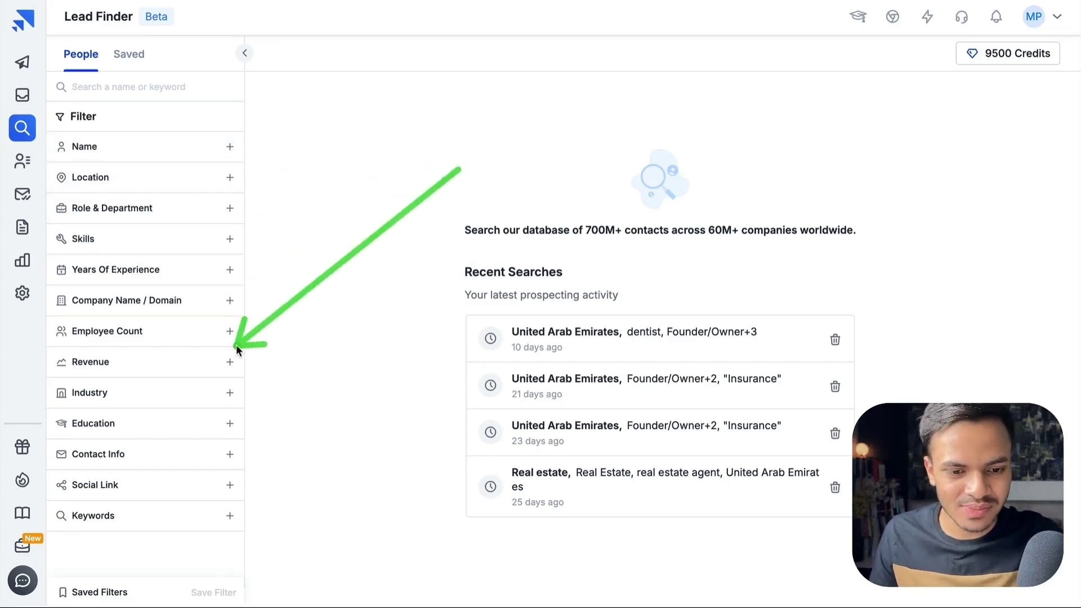
{"action": "mouse_move", "coordinate": [256, 217]}
{"action": "left_mouse_down"}
{"action": "mouse_move", "coordinate": [257, 394]}
{"action": "mouse_move", "coordinate": [112, 394]}
{"action": "mouse_move", "coordinate": [256, 363]}
{"action": "left_mouse_up"}
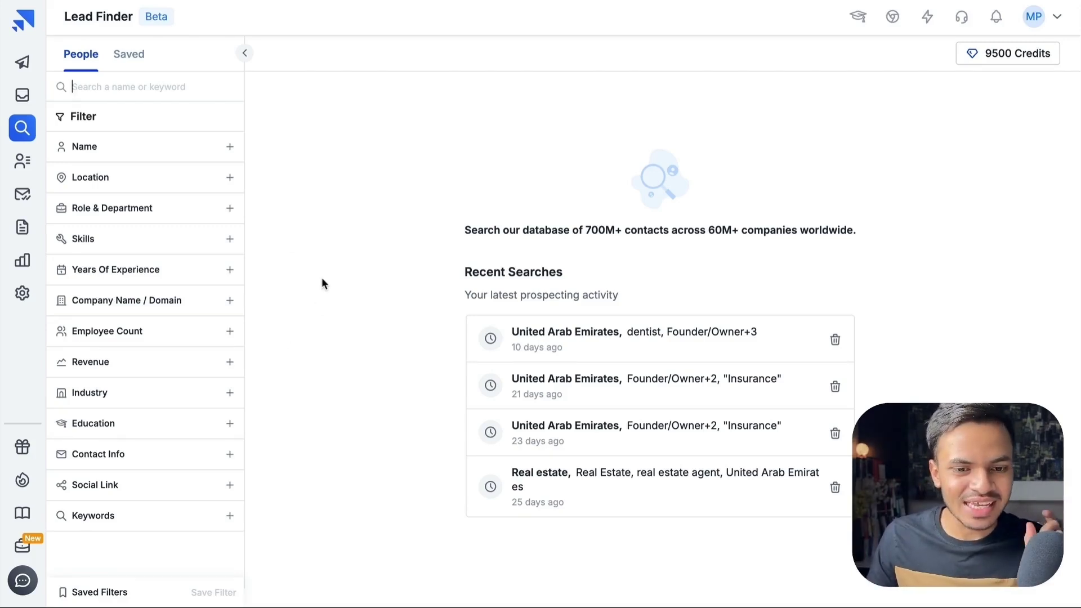
Step: Add United Arab Emirates as the search location
{"action": "left_click", "coordinate": [229, 178]}
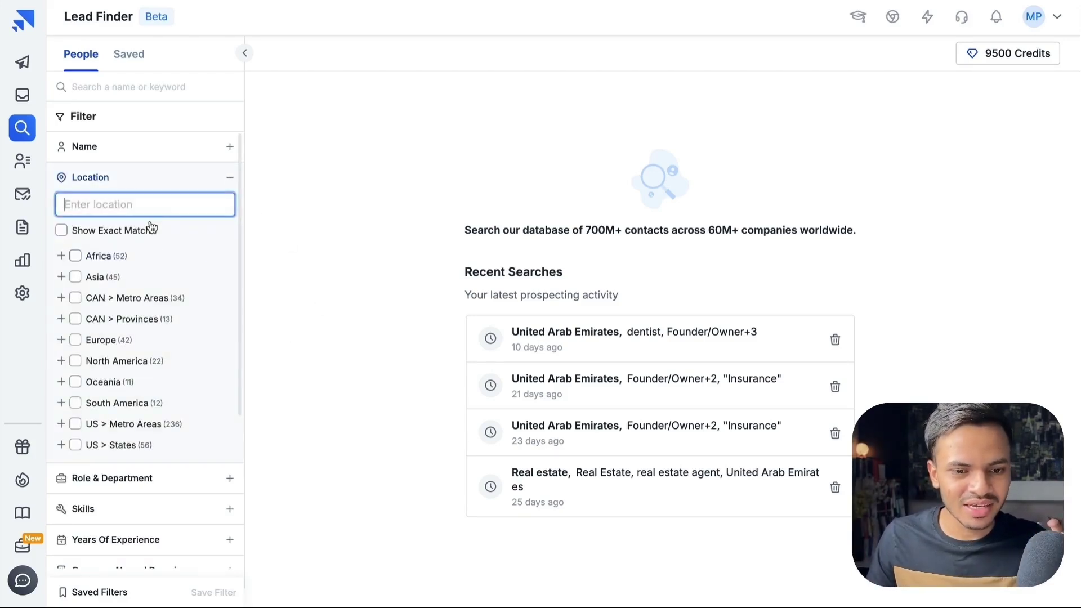
{"action": "type", "text": "united"}
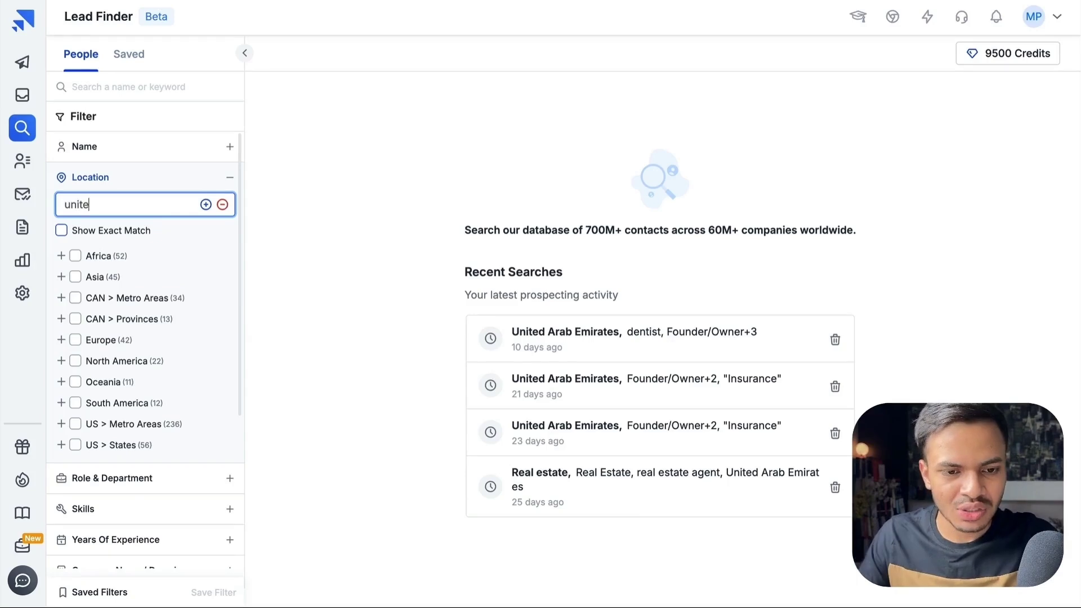
{"action": "mouse_move", "coordinate": [118, 294]}
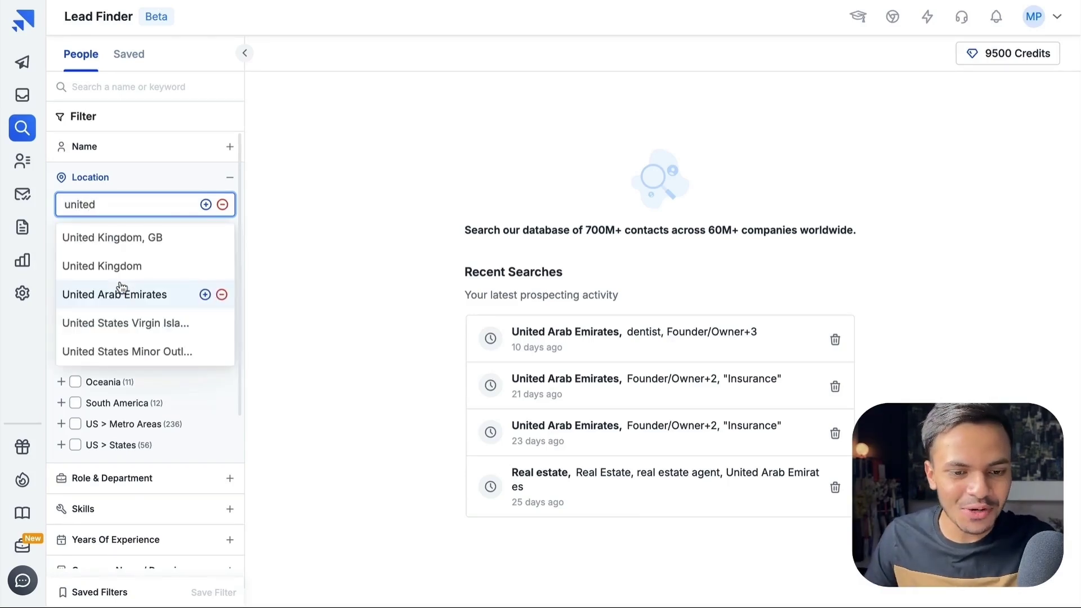
{"action": "left_click", "coordinate": [148, 302]}
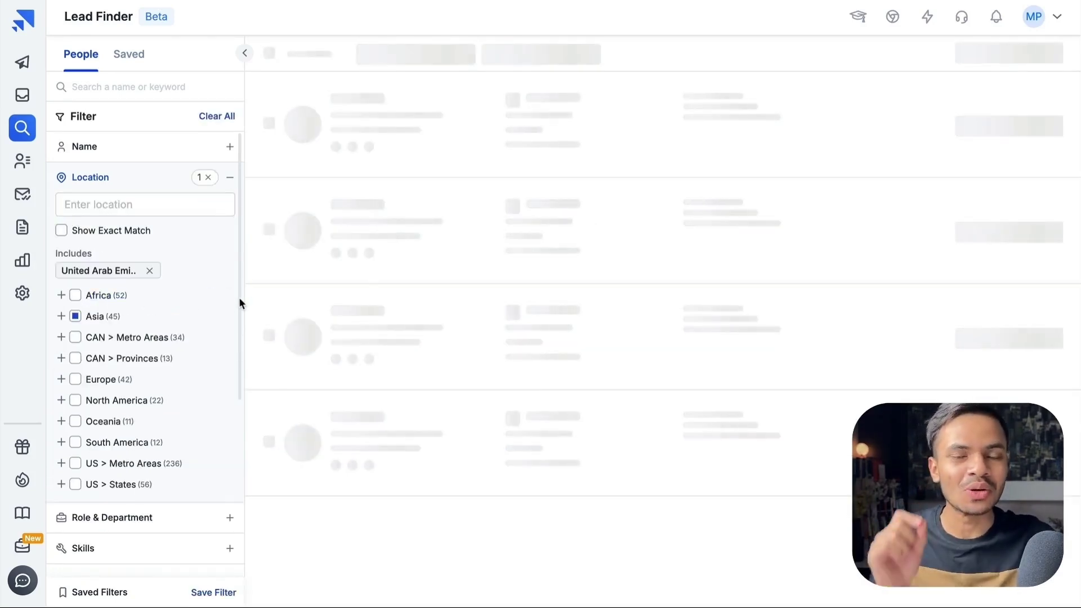
{"action": "scroll", "coordinate": [159, 341], "scroll_direction": "down", "scroll_amount": 2}
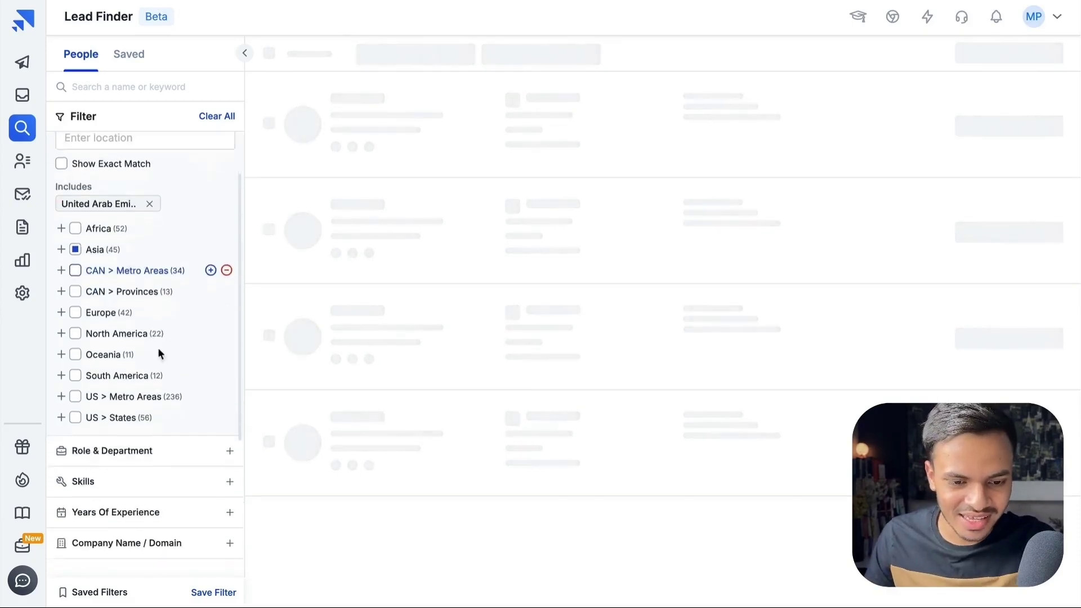
{"action": "scroll", "coordinate": [159, 355], "scroll_direction": "down", "scroll_amount": 2}
{"action": "scroll", "coordinate": [163, 366], "scroll_direction": "down", "scroll_amount": 1}
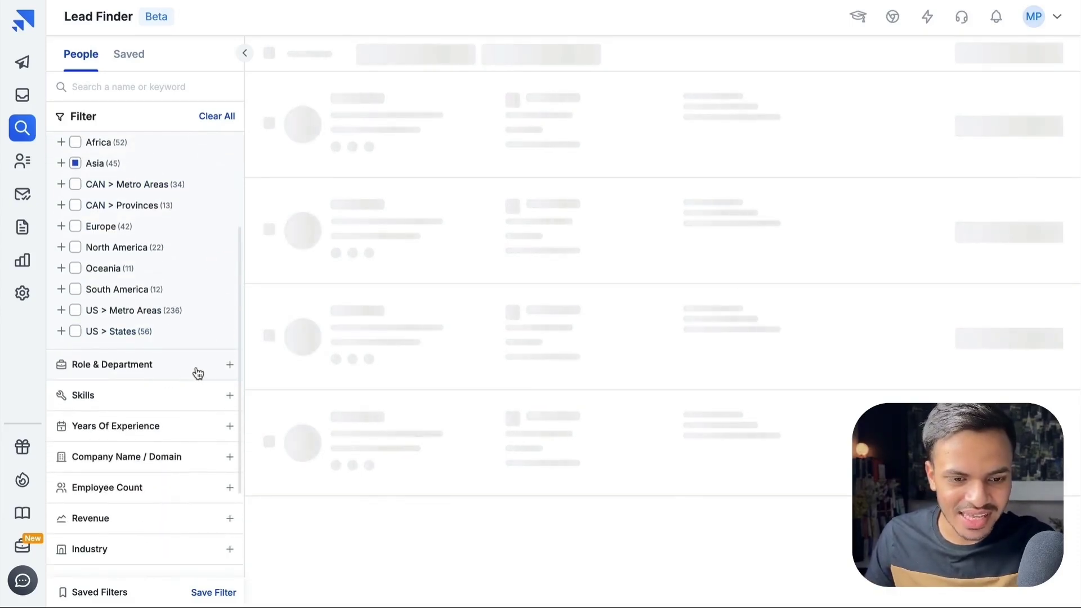
Step: Include the Director and Manager management levels under Role & Department
{"action": "left_click", "coordinate": [229, 366]}
{"action": "scroll", "coordinate": [177, 373], "scroll_direction": "down", "scroll_amount": 2}
{"action": "scroll", "coordinate": [169, 380], "scroll_direction": "down", "scroll_amount": 2}
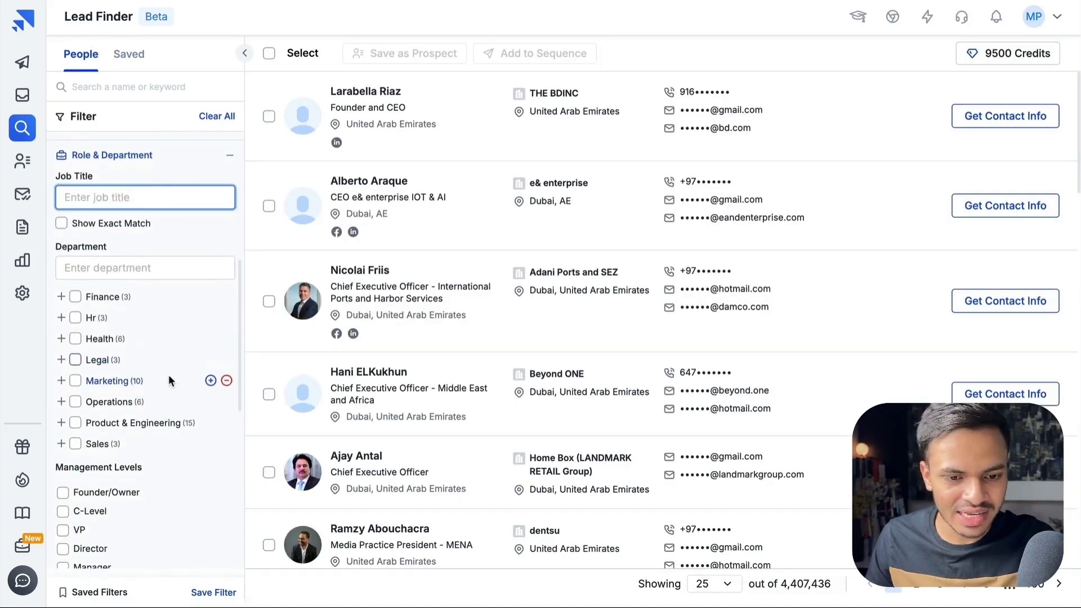
{"action": "scroll", "coordinate": [168, 380], "scroll_direction": "down", "scroll_amount": 1}
{"action": "scroll", "coordinate": [102, 486], "scroll_direction": "down", "scroll_amount": 1}
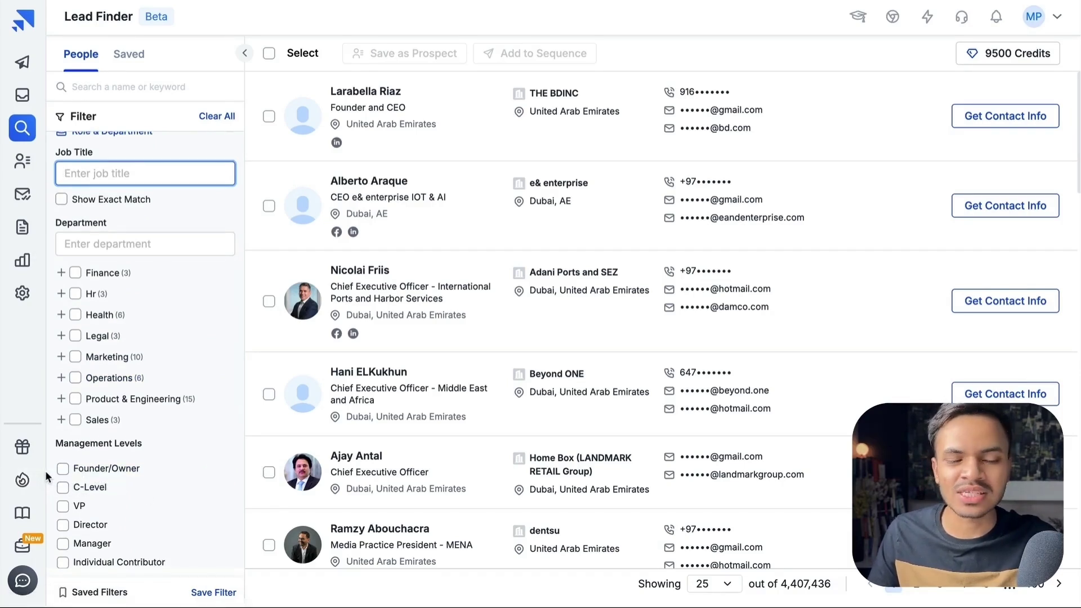
{"action": "scroll", "coordinate": [84, 483], "scroll_direction": "down", "scroll_amount": 2}
{"action": "scroll", "coordinate": [86, 485], "scroll_direction": "down", "scroll_amount": 2}
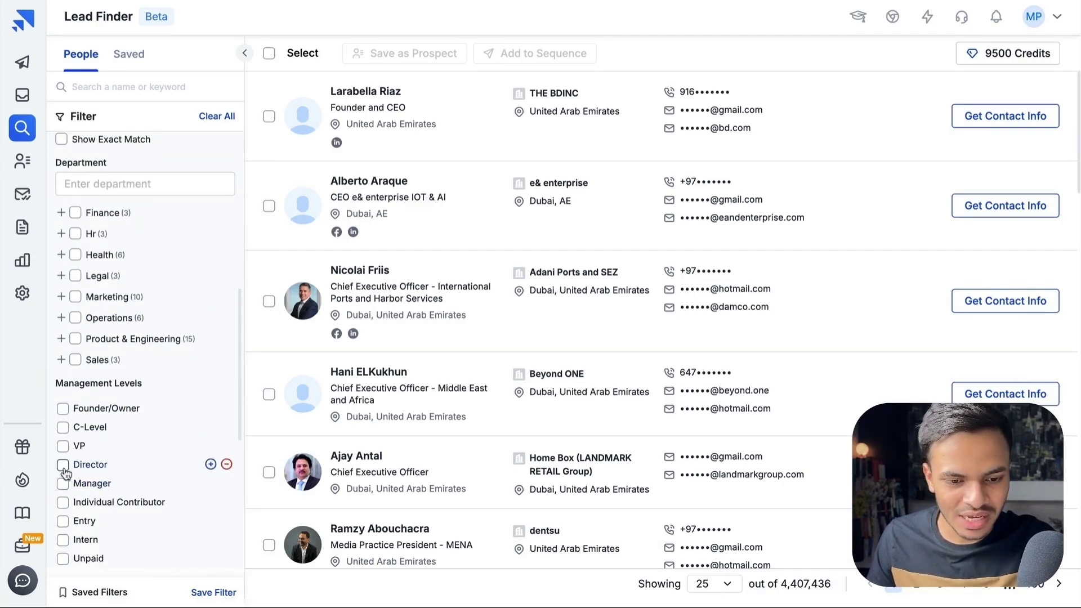
{"action": "left_click", "coordinate": [64, 465]}
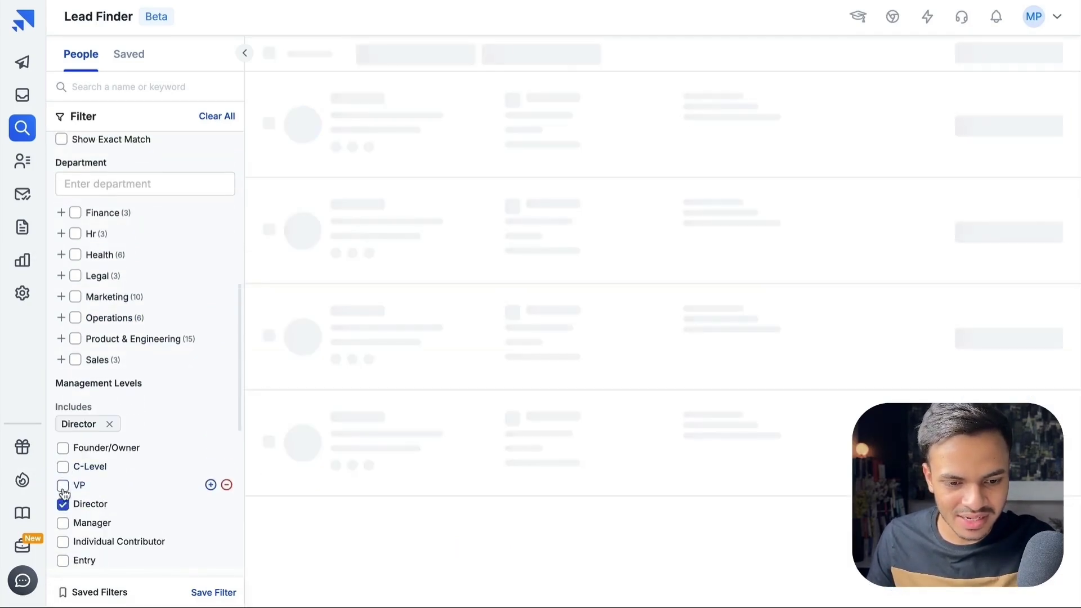
{"action": "left_click", "coordinate": [63, 522]}
{"action": "scroll", "coordinate": [51, 517], "scroll_direction": "down", "scroll_amount": 2}
{"action": "scroll", "coordinate": [63, 518], "scroll_direction": "down", "scroll_amount": 2}
{"action": "scroll", "coordinate": [92, 464], "scroll_direction": "up", "scroll_amount": 1}
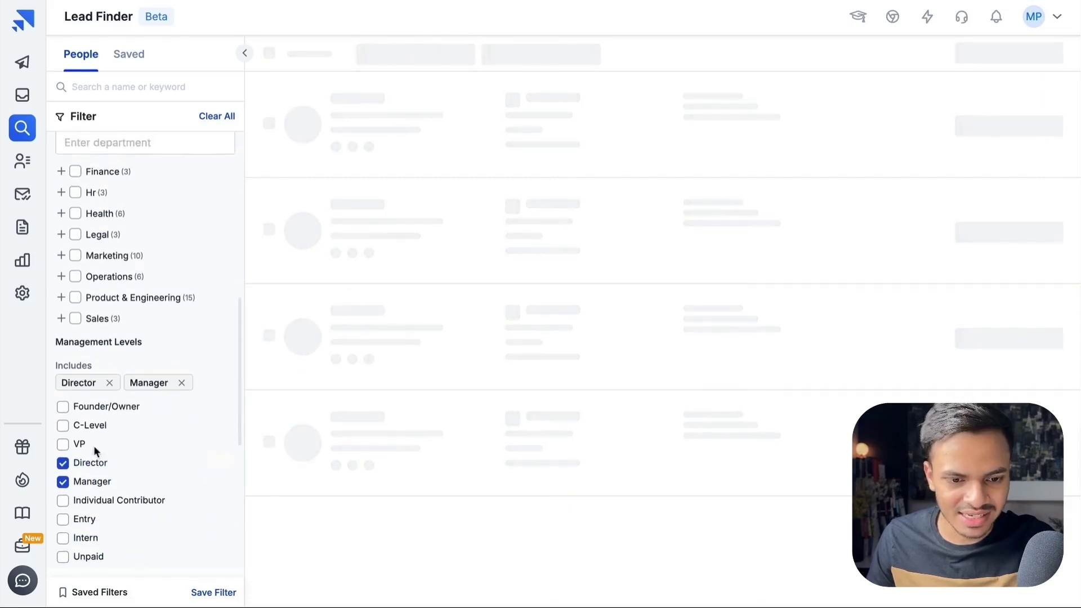
{"action": "scroll", "coordinate": [94, 446], "scroll_direction": "up", "scroll_amount": 2}
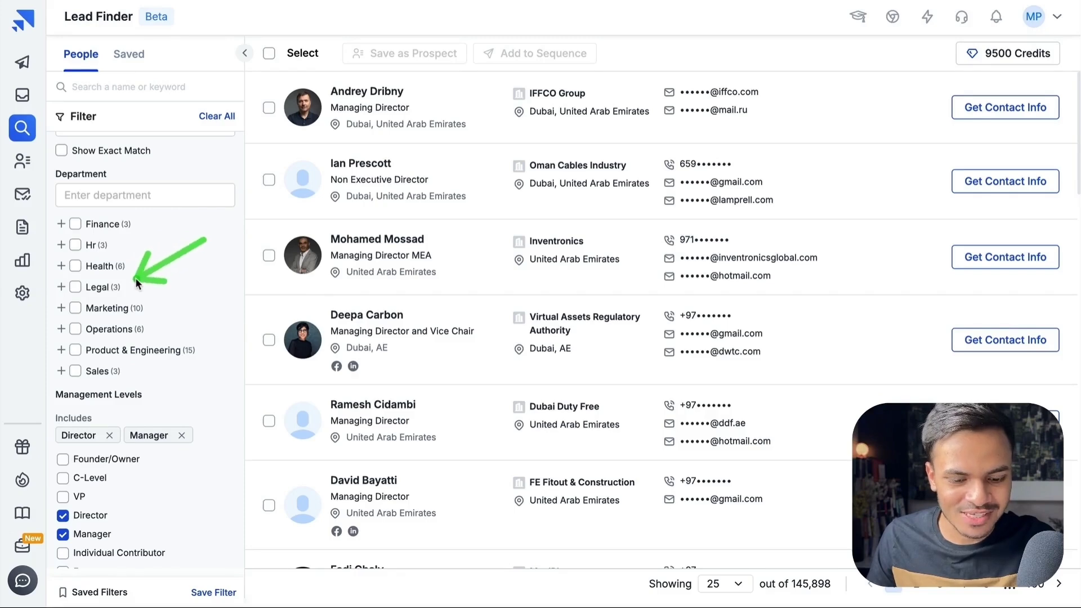
Step: Include the Sales, Operations and Marketing departments
{"action": "left_click", "coordinate": [74, 371]}
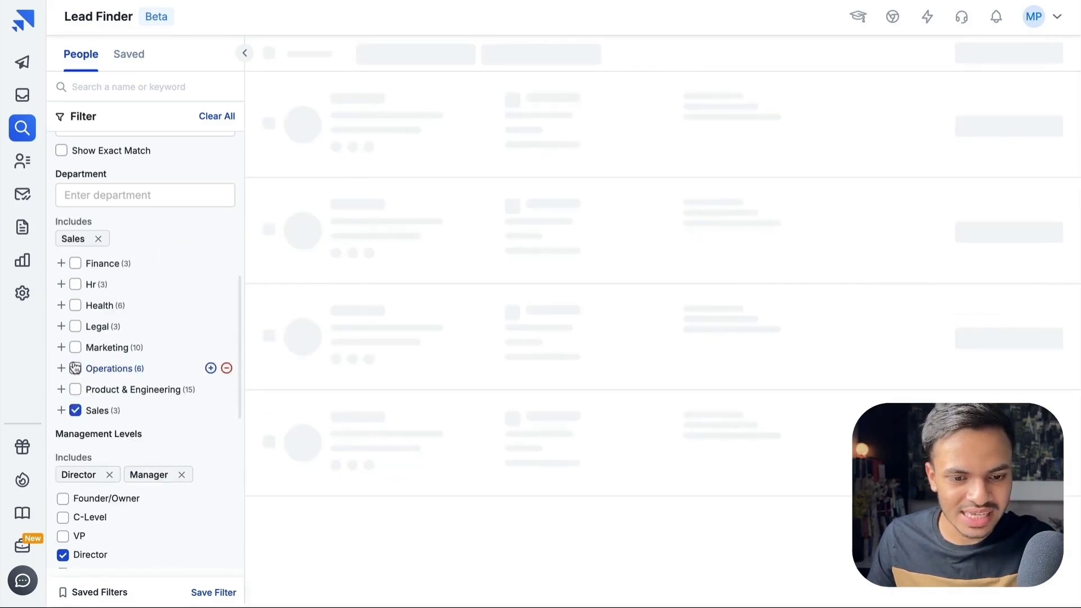
{"action": "left_click", "coordinate": [76, 369]}
{"action": "left_click", "coordinate": [75, 348]}
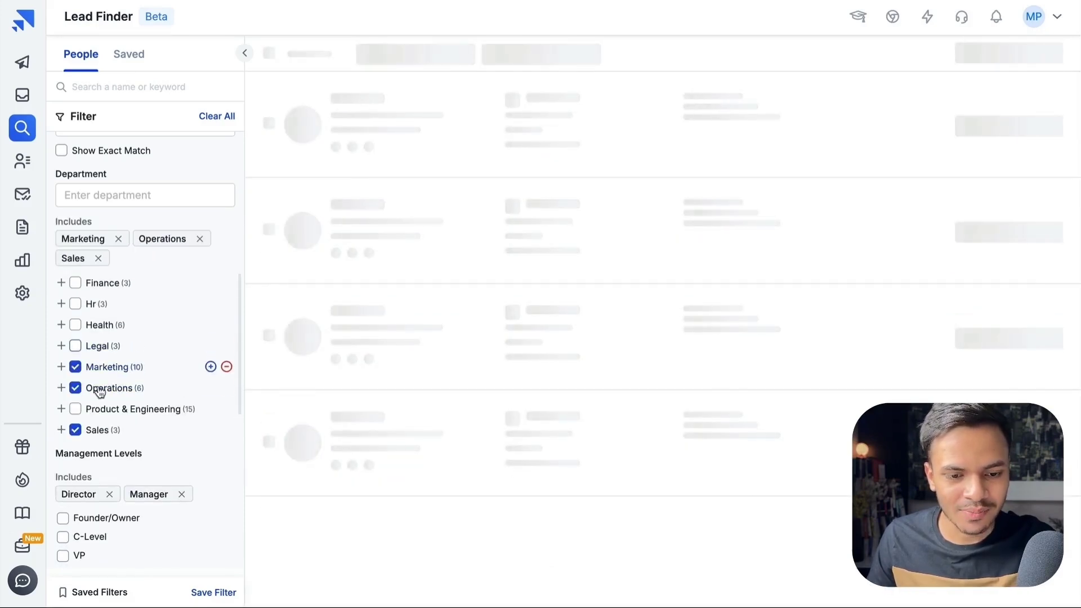
{"action": "scroll", "coordinate": [116, 393], "scroll_direction": "down", "scroll_amount": 1}
{"action": "scroll", "coordinate": [114, 387], "scroll_direction": "down", "scroll_amount": 2}
{"action": "scroll", "coordinate": [114, 387], "scroll_direction": "down", "scroll_amount": 3}
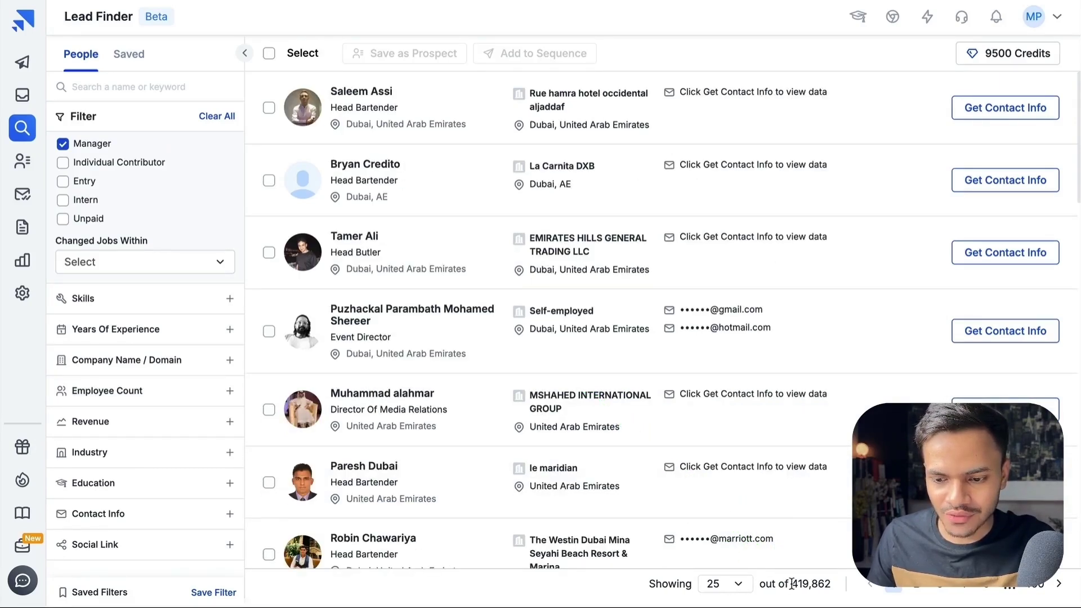
{"action": "scroll", "coordinate": [127, 462], "scroll_direction": "down", "scroll_amount": 1}
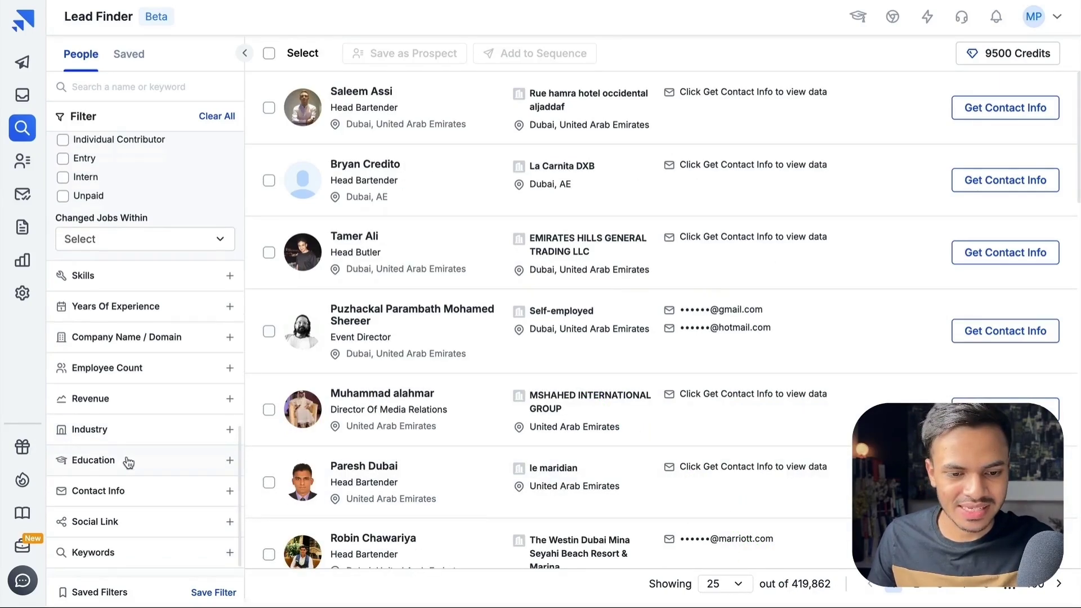
Step: Add the Real Estate industry filter and expand its subcategories
{"action": "left_click", "coordinate": [145, 440]}
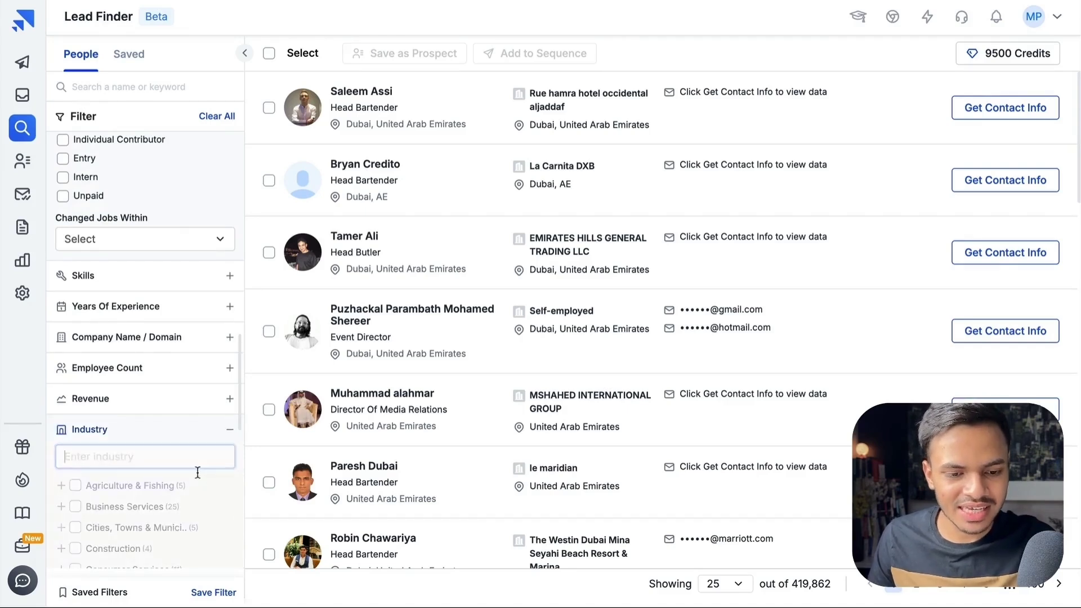
{"action": "scroll", "coordinate": [160, 486], "scroll_direction": "down", "scroll_amount": 1}
{"action": "scroll", "coordinate": [150, 476], "scroll_direction": "down", "scroll_amount": 1}
{"action": "type", "text": "real"}
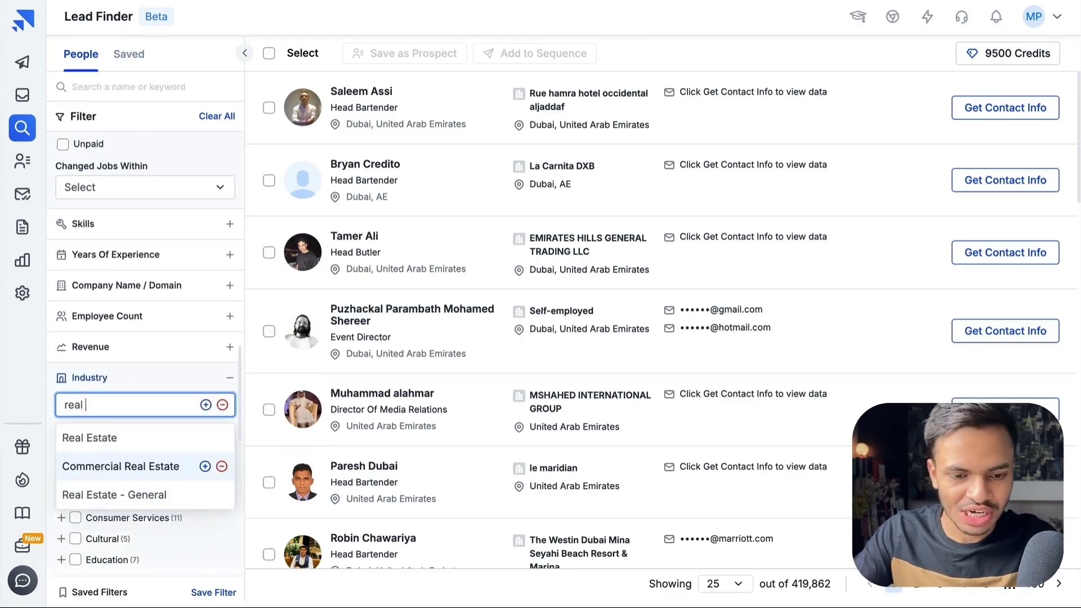
{"action": "left_click", "coordinate": [126, 446]}
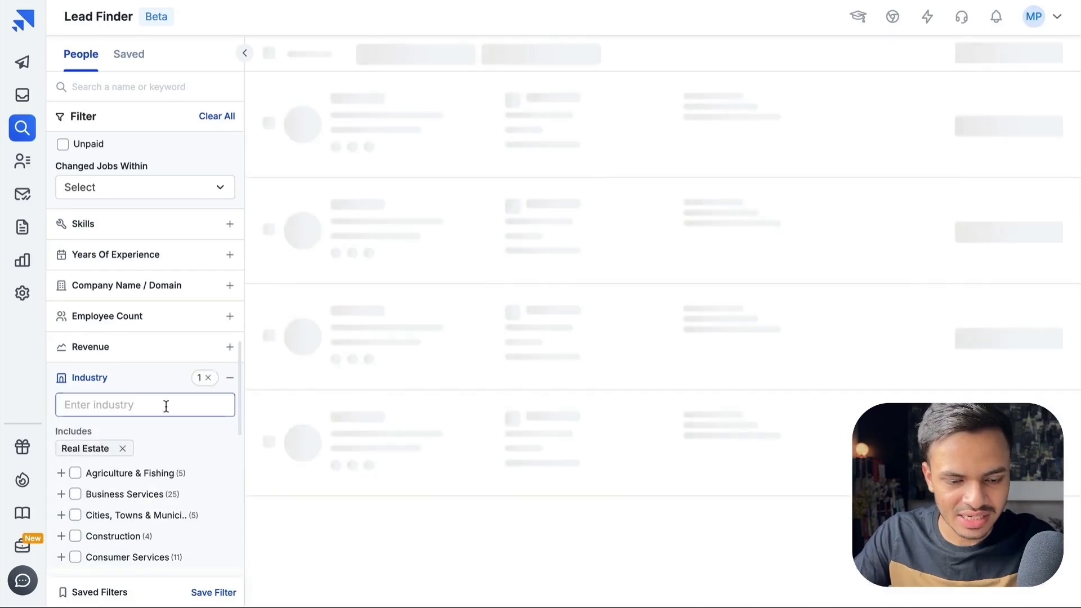
{"action": "type", "text": "real"}
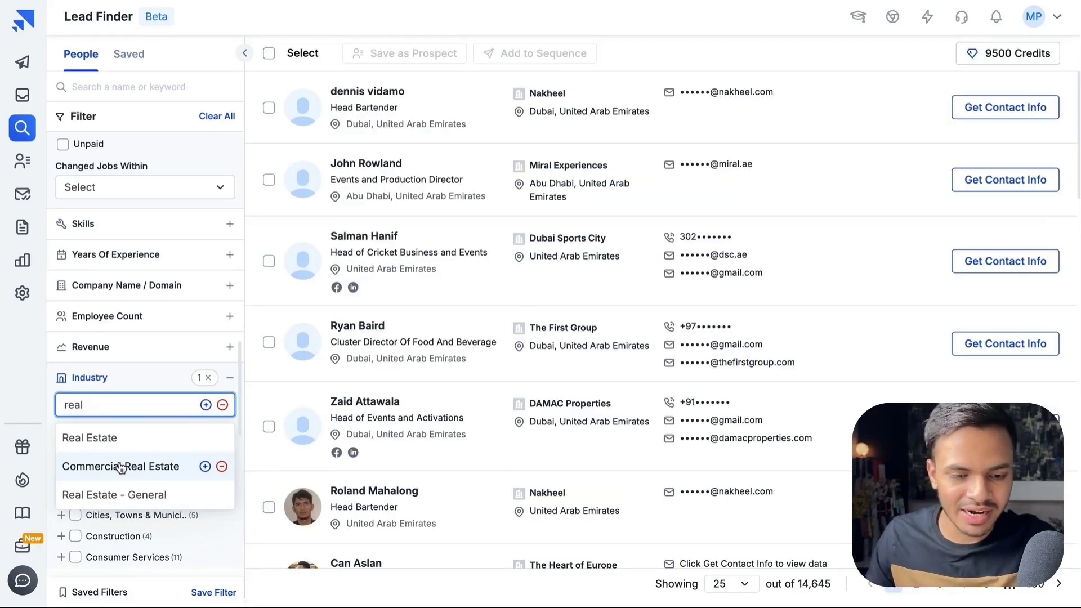
{"action": "left_click", "coordinate": [105, 436]}
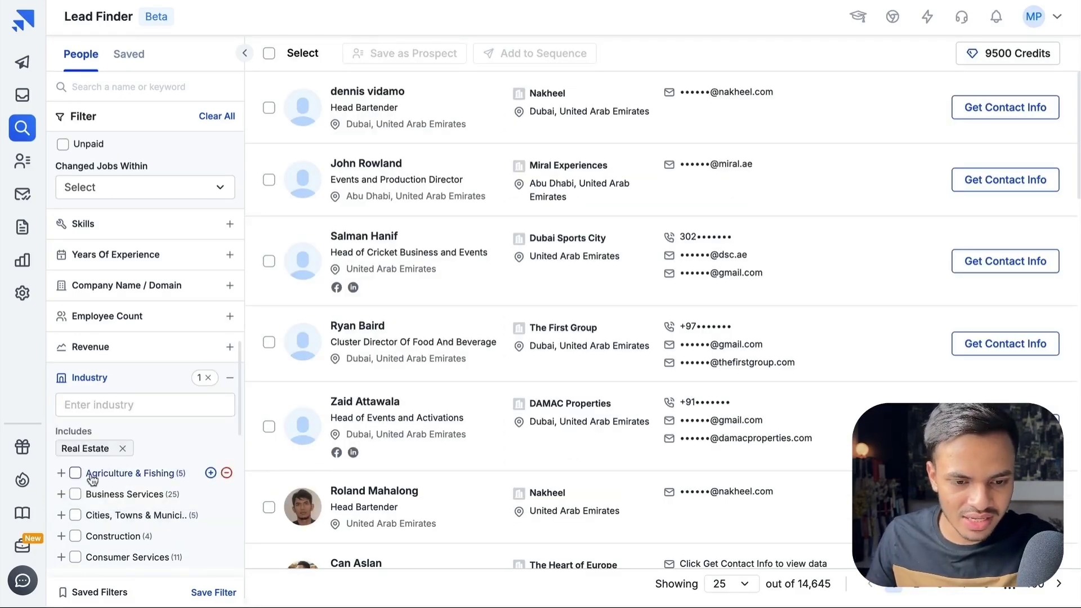
{"action": "scroll", "coordinate": [156, 473], "scroll_direction": "down", "scroll_amount": 4}
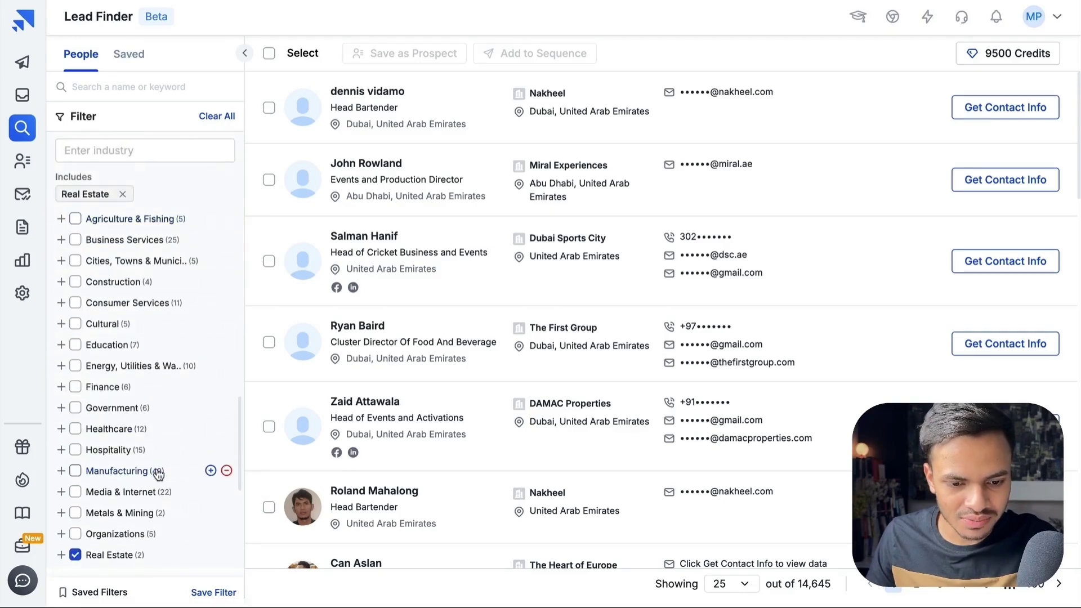
{"action": "scroll", "coordinate": [144, 476], "scroll_direction": "down", "scroll_amount": 5}
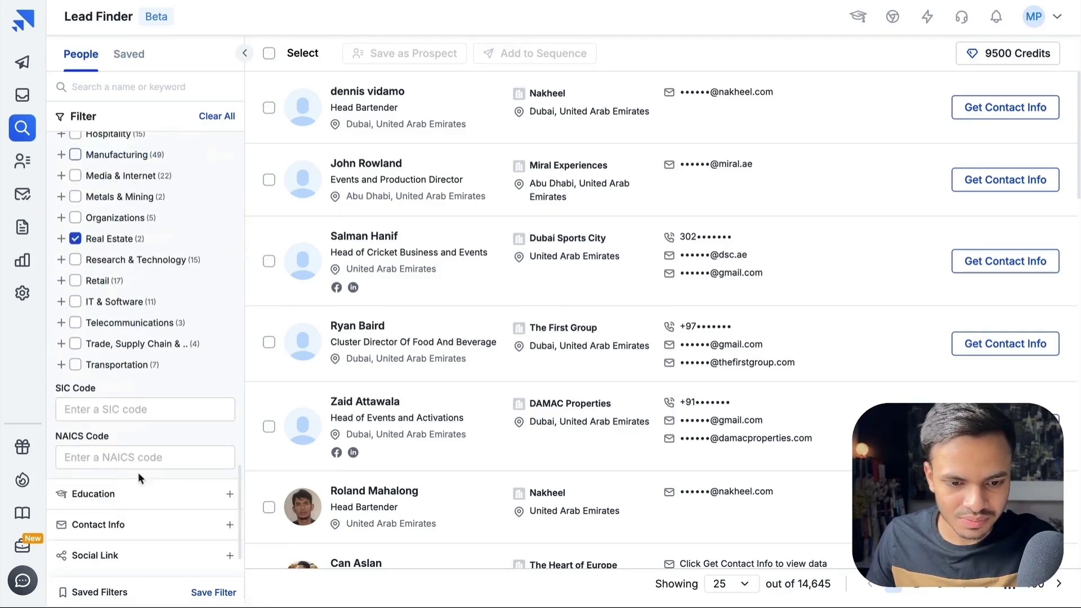
{"action": "left_click", "coordinate": [60, 240]}
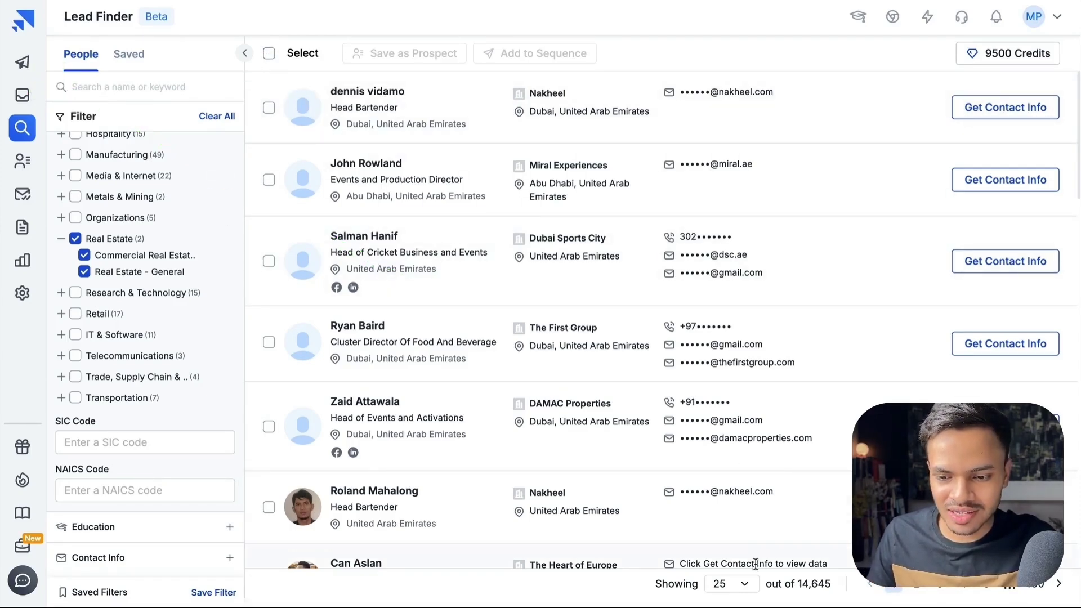
{"action": "left_click", "coordinate": [733, 583]}
{"action": "left_click", "coordinate": [723, 549]}
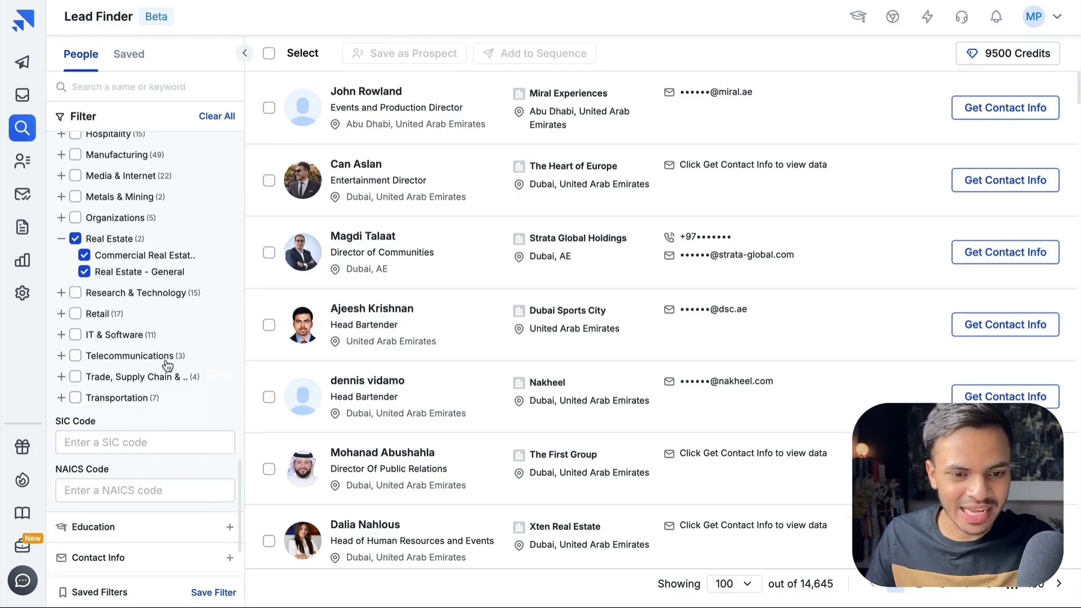
{"action": "scroll", "coordinate": [166, 364], "scroll_direction": "up", "scroll_amount": 5}
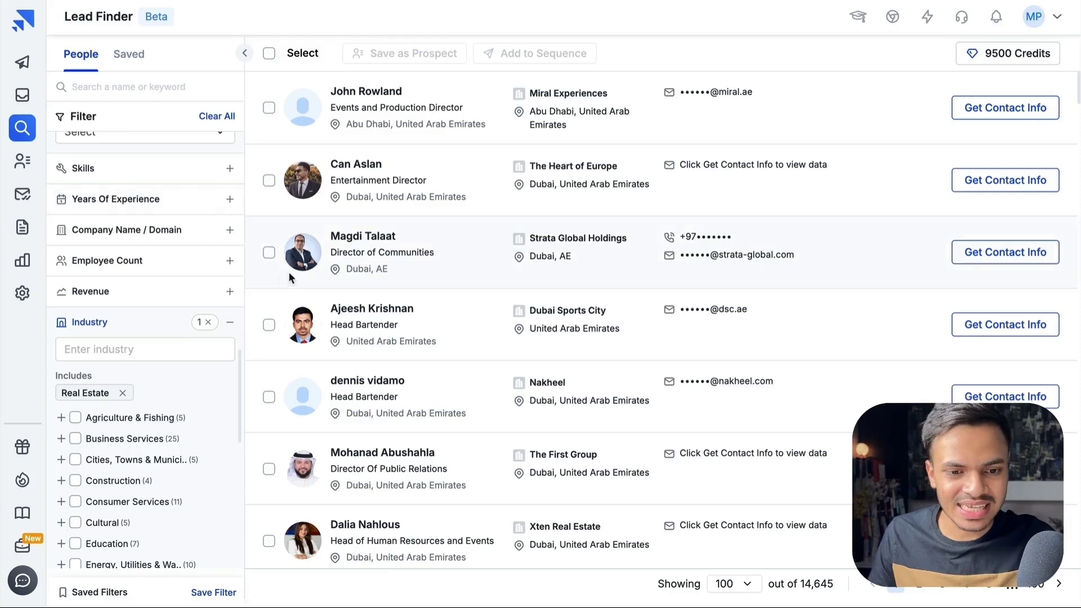
{"action": "scroll", "coordinate": [169, 248], "scroll_direction": "up", "scroll_amount": 5}
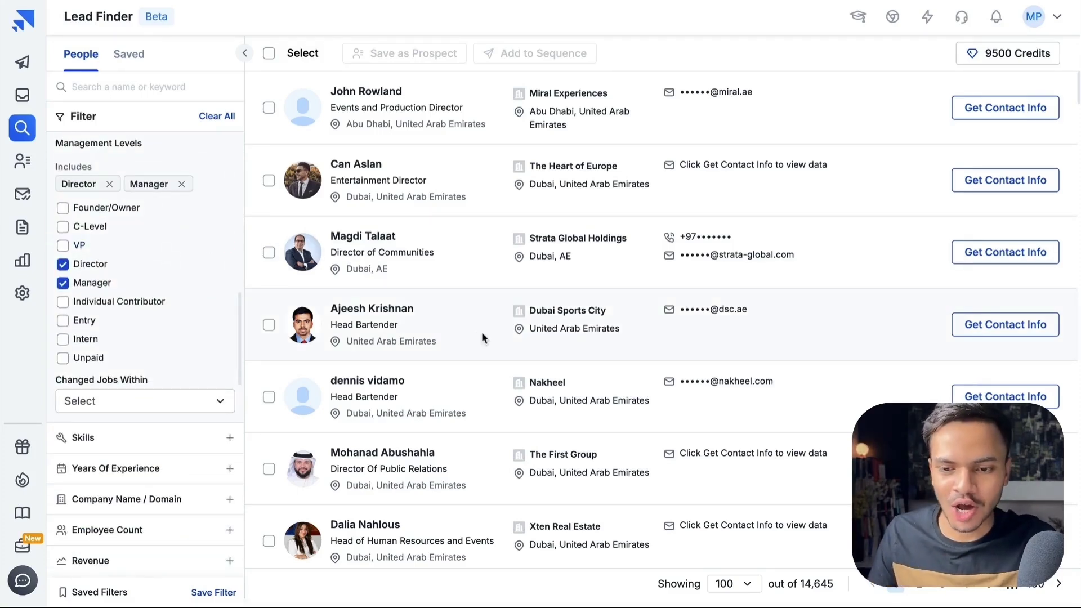
{"action": "left_click", "coordinate": [911, 283]}
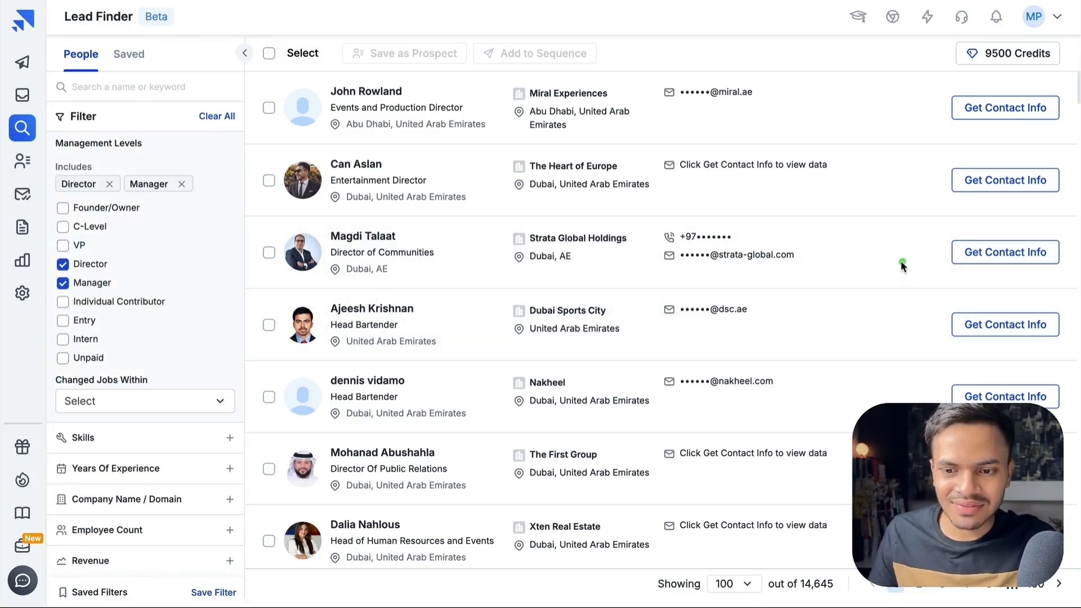
{"action": "left_click_drag", "start_coordinate": [901, 265], "coordinate": [795, 265]}
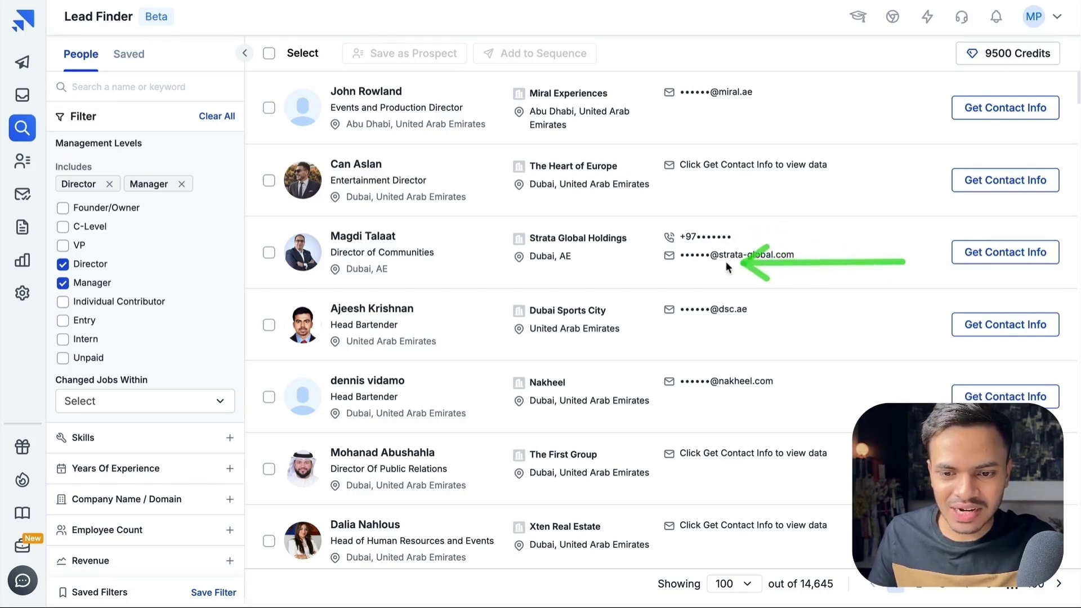
{"action": "mouse_move", "coordinate": [725, 261]}
{"action": "left_mouse_down"}
{"action": "mouse_move", "coordinate": [482, 271]}
{"action": "mouse_move", "coordinate": [406, 288]}
{"action": "left_mouse_up"}
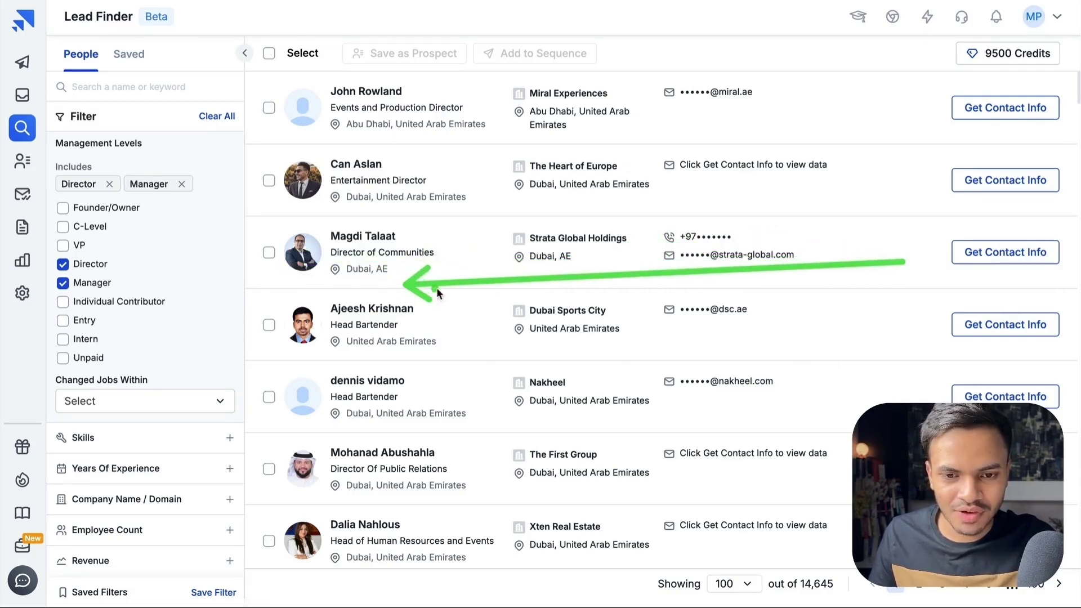
Step: Select all 5,000 leads and reveal their contacts under new tag Dubai-RealEstate-MiddleManager
{"action": "left_click", "coordinate": [269, 53]}
{"action": "left_click", "coordinate": [412, 54]}
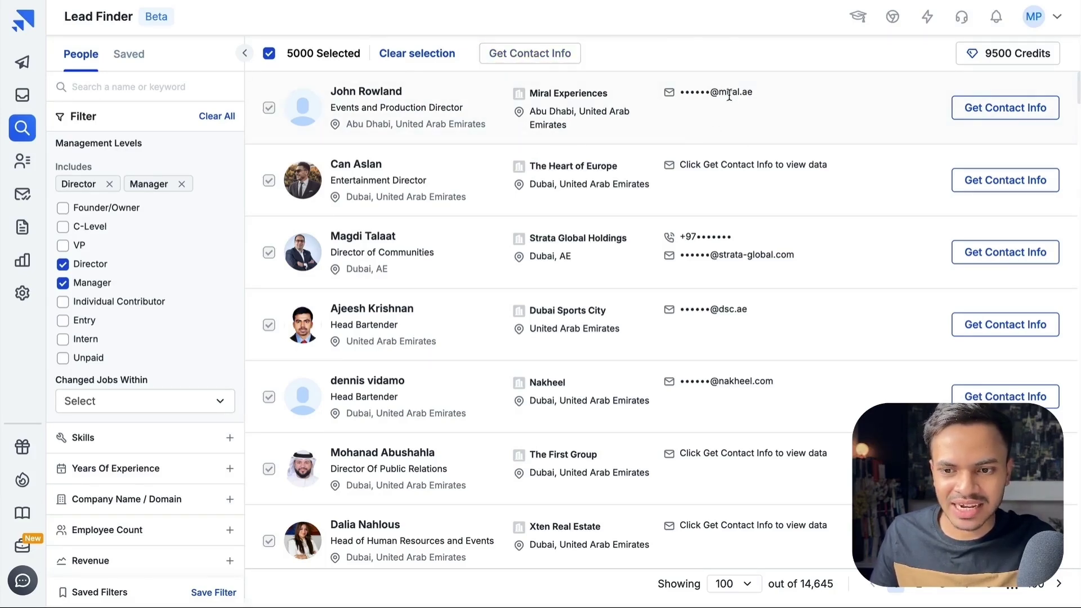
{"action": "left_click", "coordinate": [568, 56]}
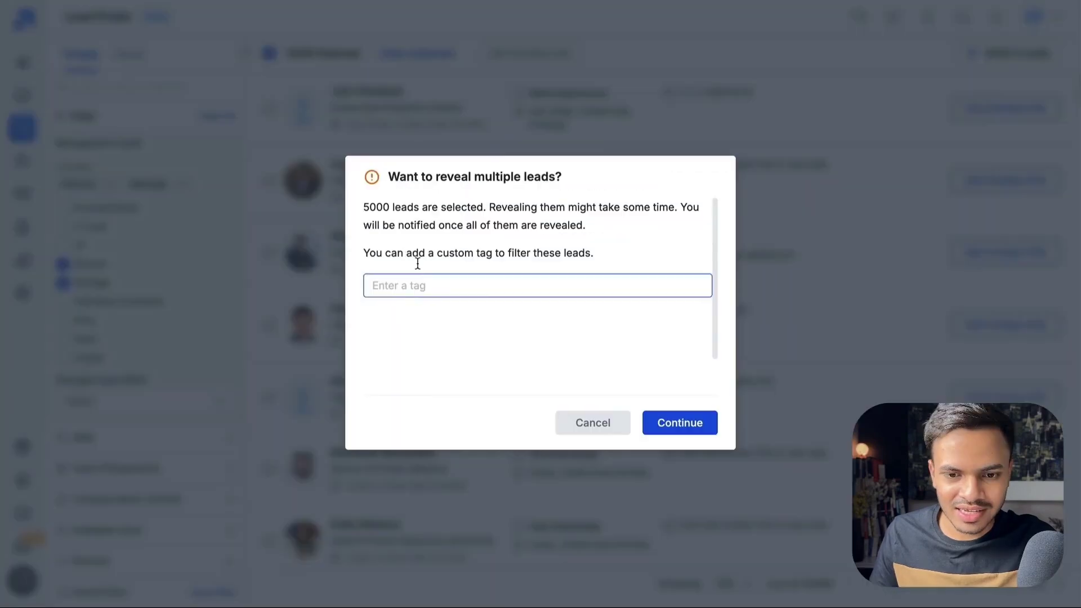
{"action": "left_click", "coordinate": [499, 284]}
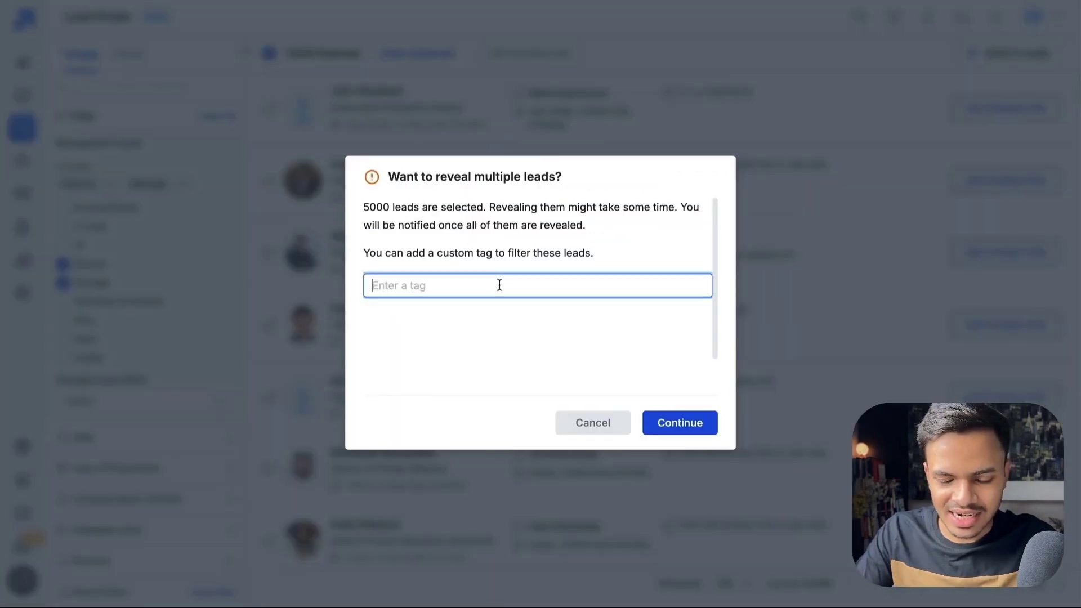
{"action": "type", "text": "Dubai-RealEst"}
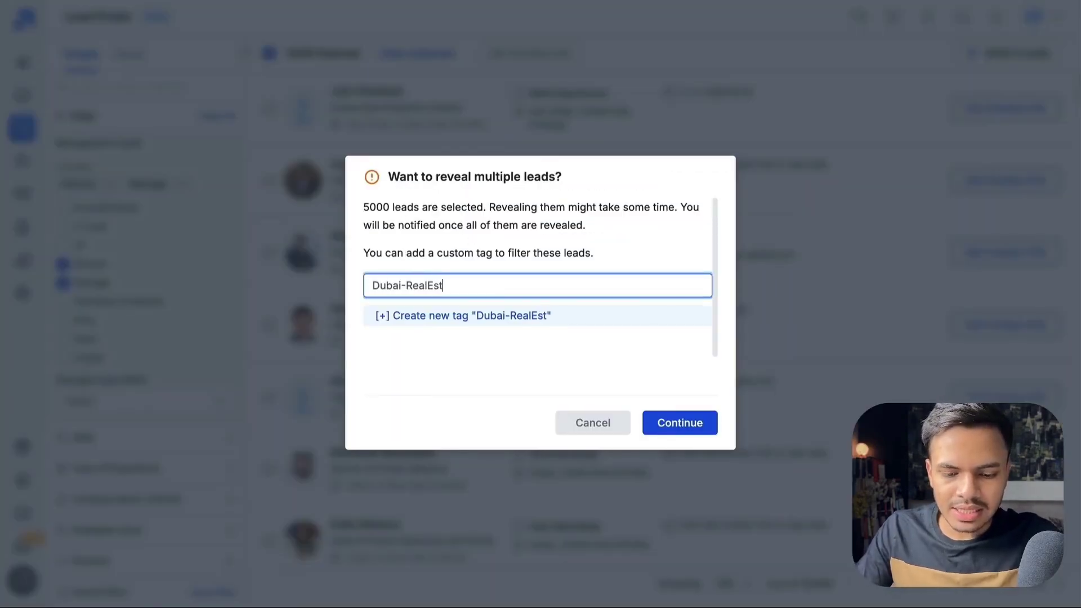
{"action": "type", "text": "ate-MiddleManager"}
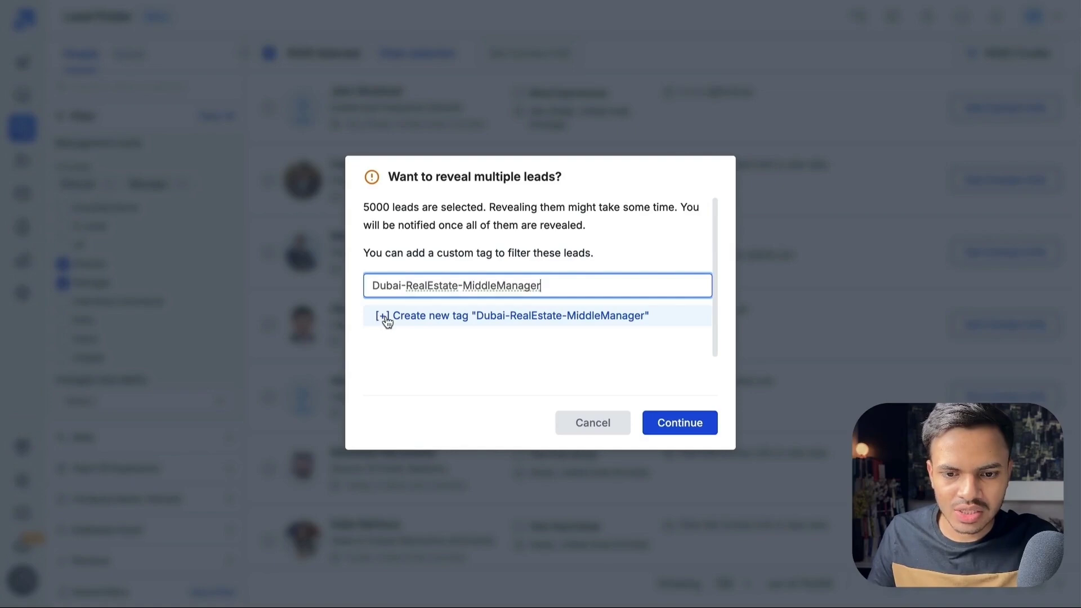
{"action": "left_click", "coordinate": [381, 320]}
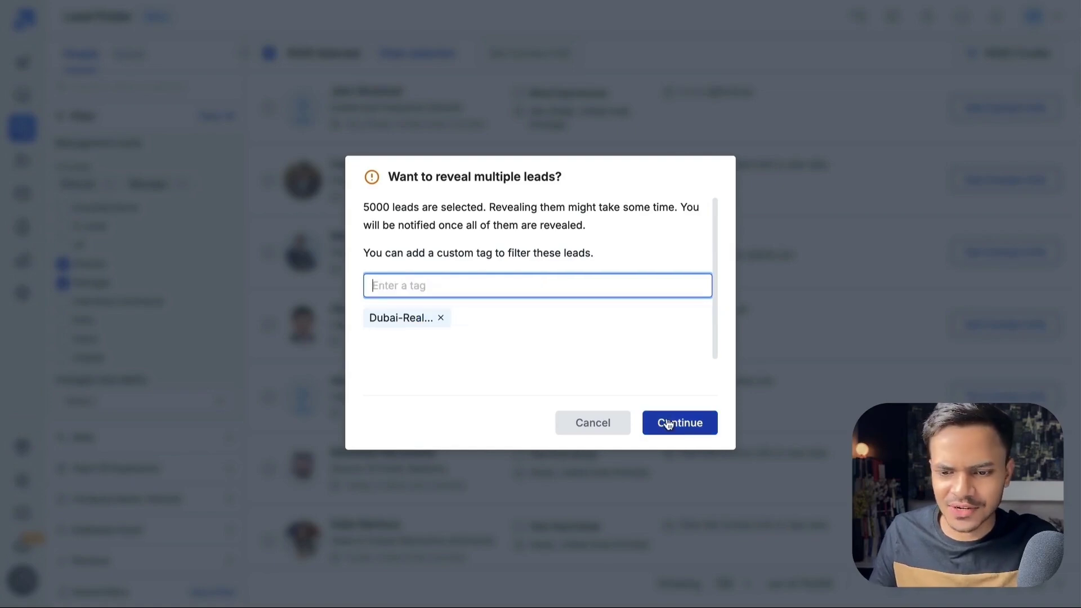
{"action": "left_click", "coordinate": [667, 424]}
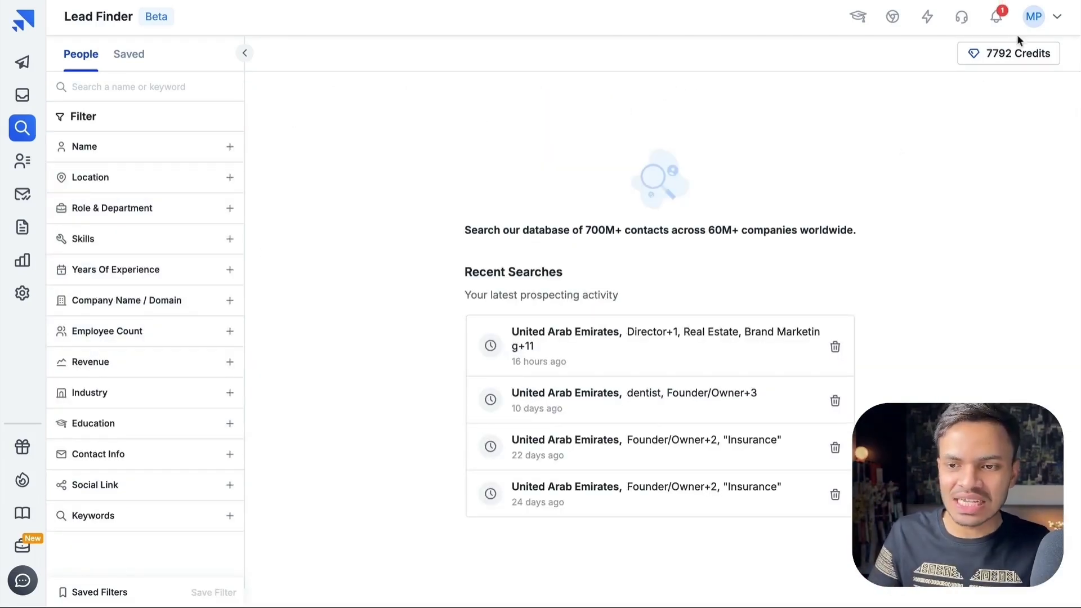
{"action": "left_click", "coordinate": [997, 16]}
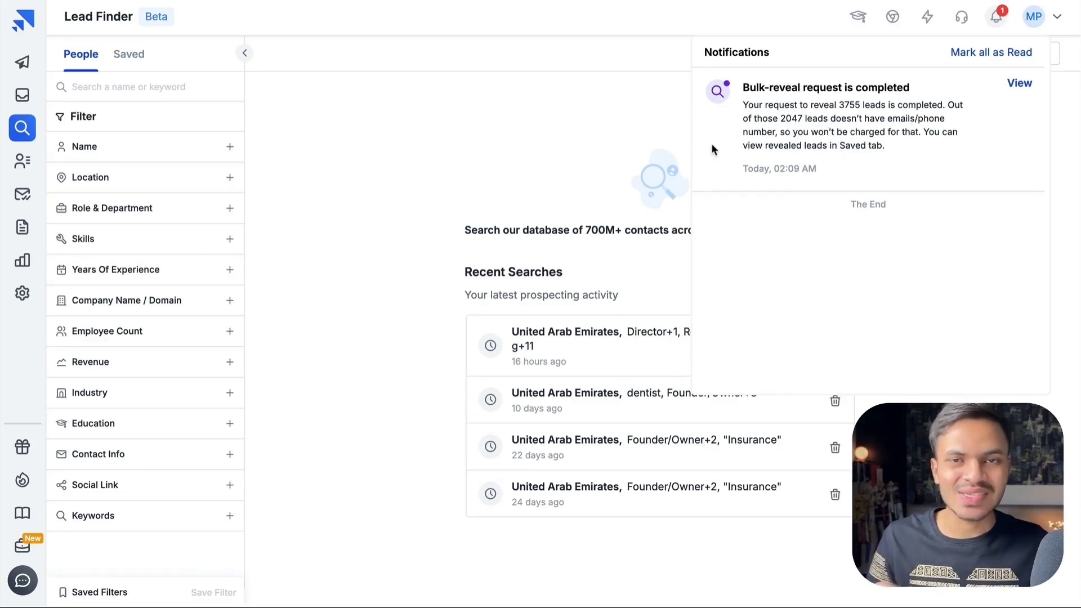
{"action": "left_click", "coordinate": [611, 148]}
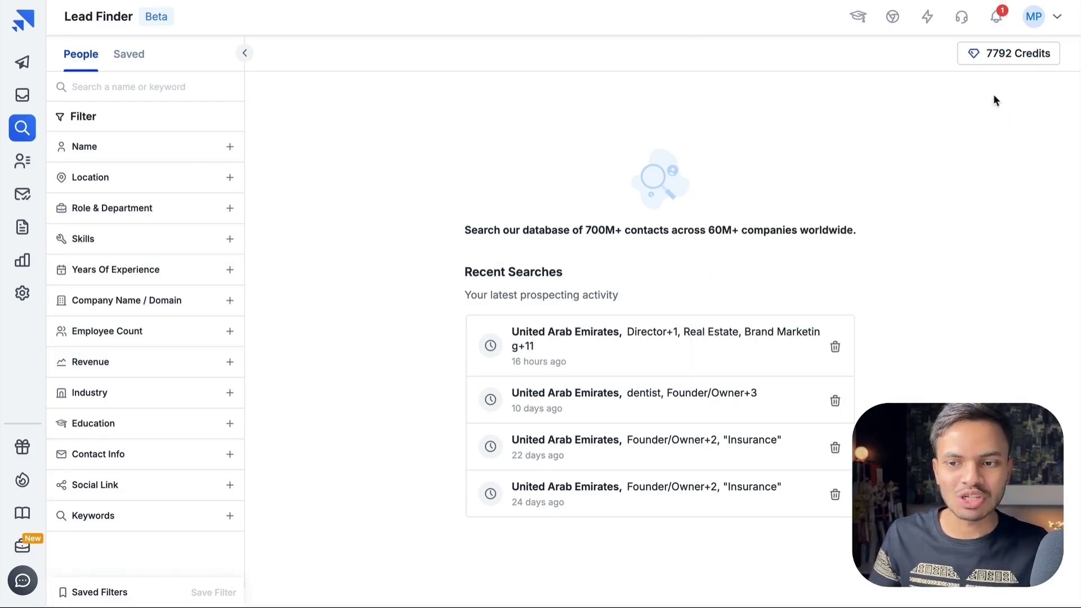
Step: Filter the Saved leads by the Dubai-RealEstate tag, then check and close notifications
{"action": "left_click", "coordinate": [130, 56]}
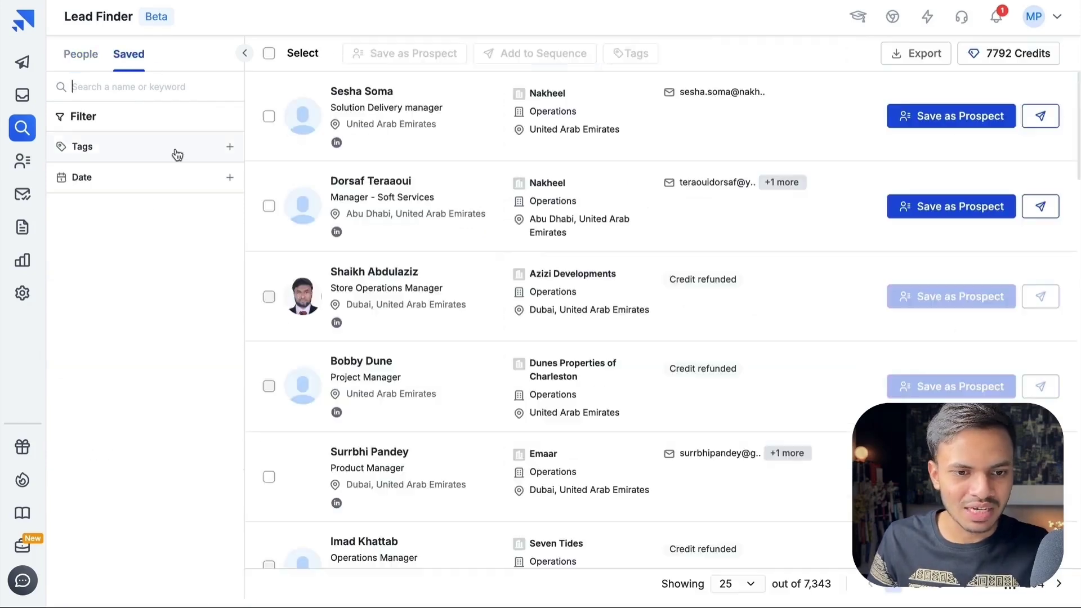
{"action": "left_click", "coordinate": [176, 148]}
{"action": "left_click", "coordinate": [161, 173]}
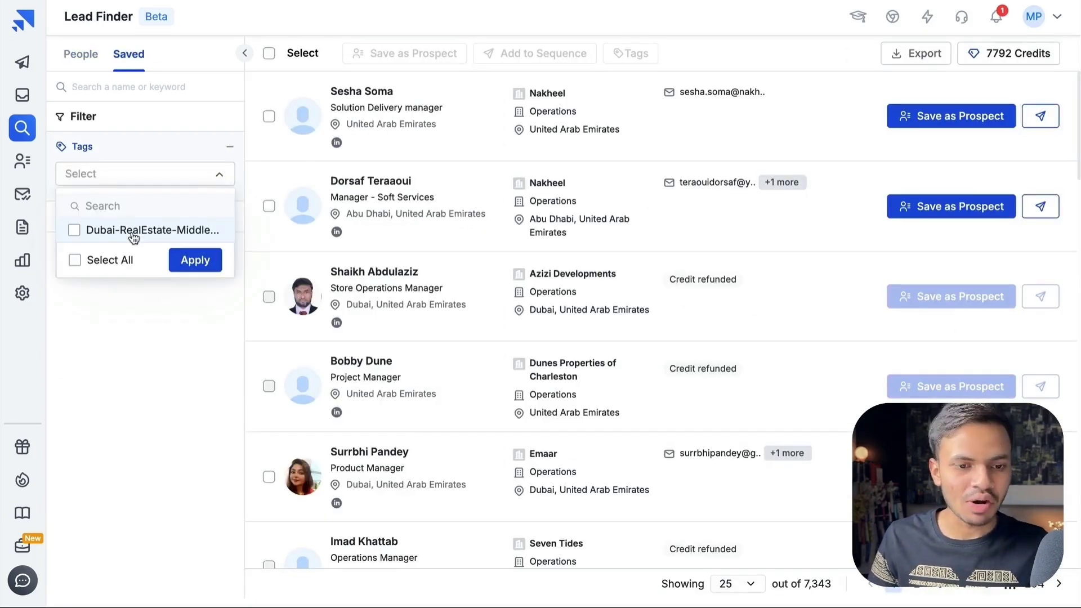
{"action": "left_click", "coordinate": [133, 237]}
{"action": "left_click", "coordinate": [194, 262]}
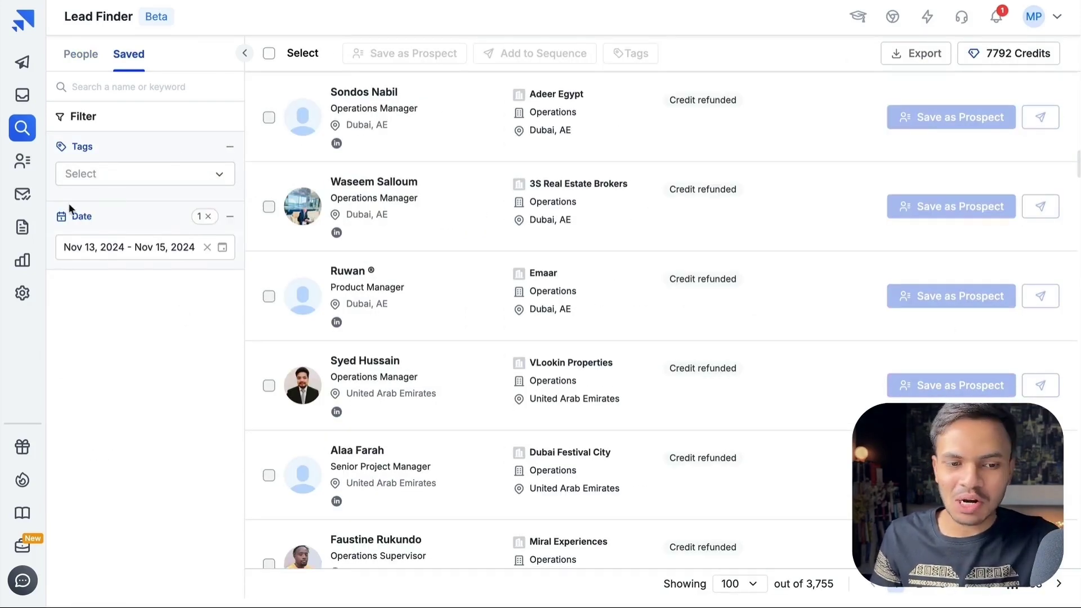
{"action": "left_click", "coordinate": [996, 17]}
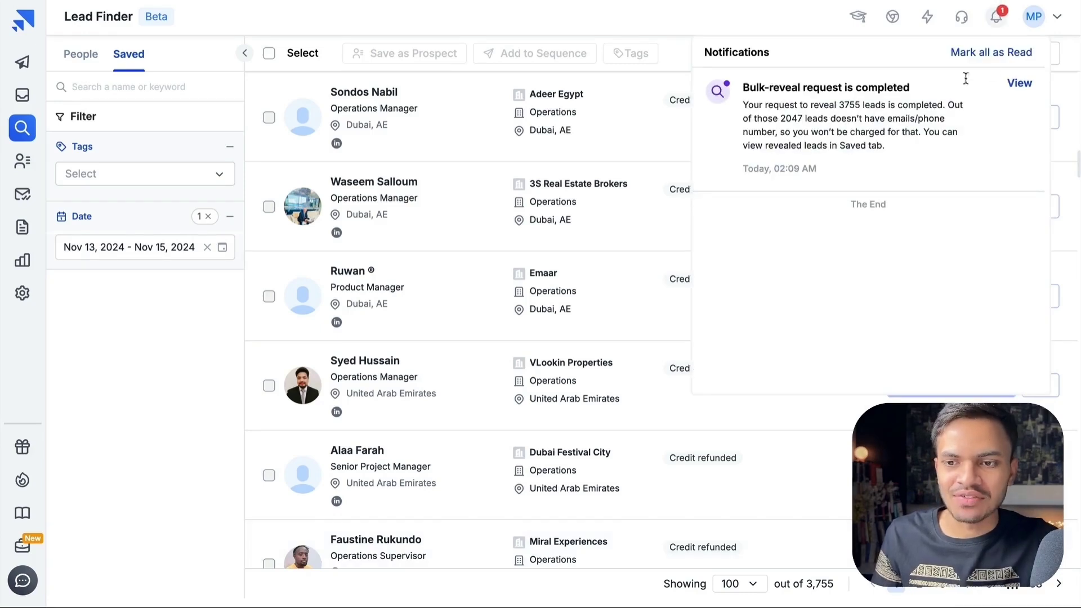
{"action": "left_click", "coordinate": [997, 26]}
{"action": "scroll", "coordinate": [709, 193], "scroll_direction": "up", "scroll_amount": 1}
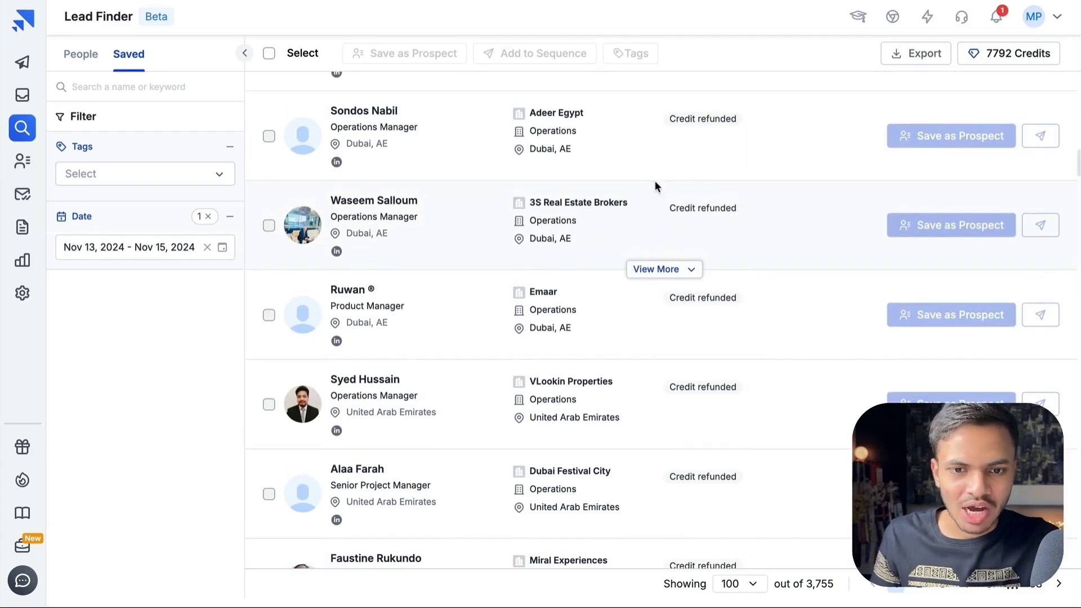
Step: Select all 3,690 filtered saved leads and export them for email delivery
{"action": "left_click", "coordinate": [269, 53]}
{"action": "left_click", "coordinate": [400, 53]}
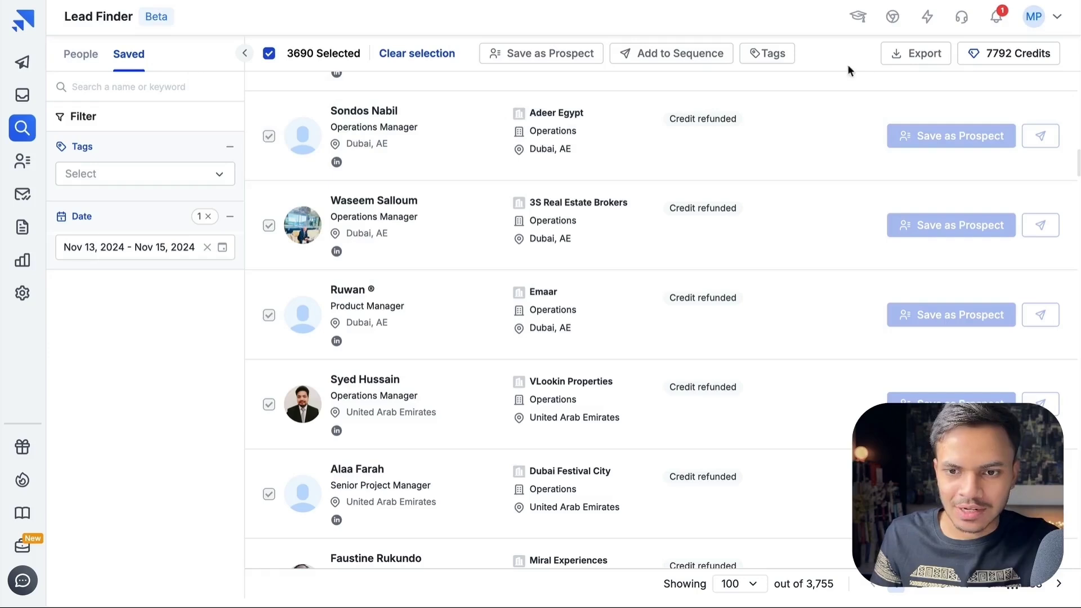
{"action": "left_click", "coordinate": [920, 58]}
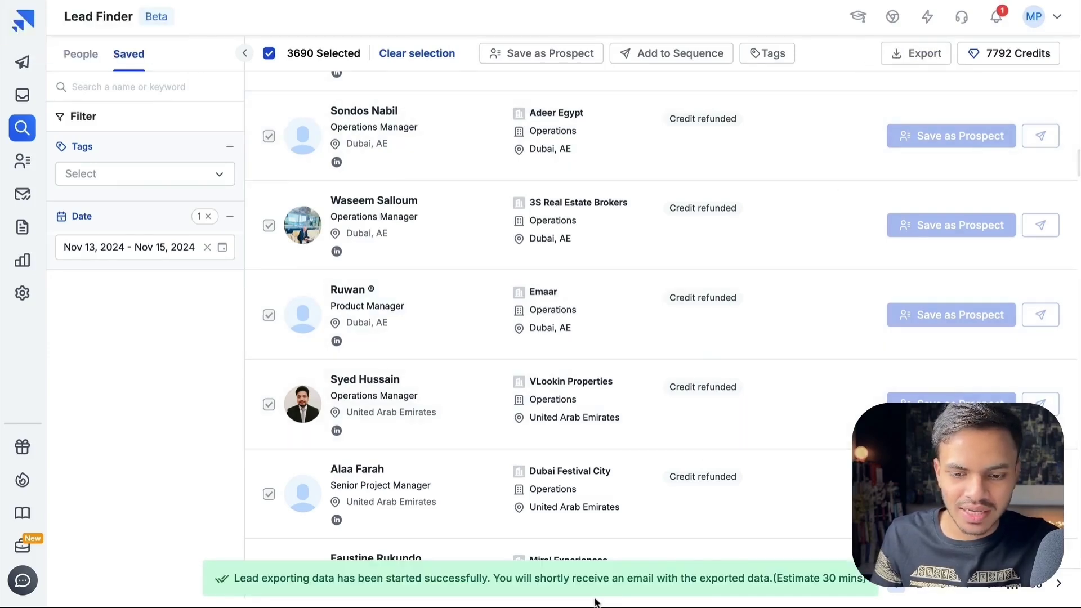
{"action": "scroll", "coordinate": [615, 97], "scroll_direction": "down", "scroll_amount": 1}
{"action": "mouse_move", "coordinate": [667, 110]}
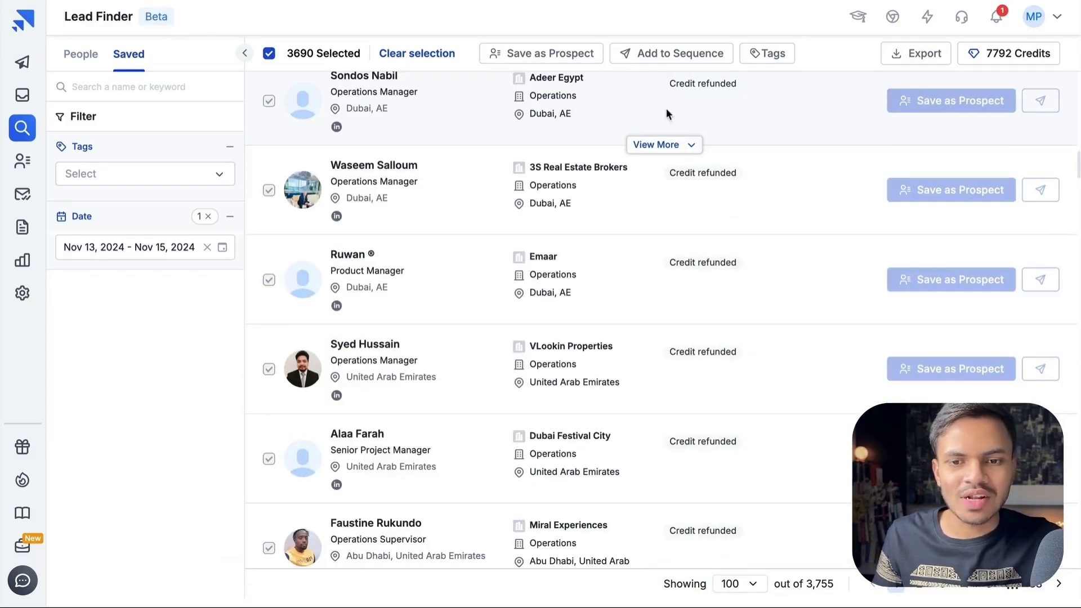
Step: Pick the New Sequence - Thu 17th Oct sequence, then close Add To Sequence without adding
{"action": "left_click", "coordinate": [678, 57]}
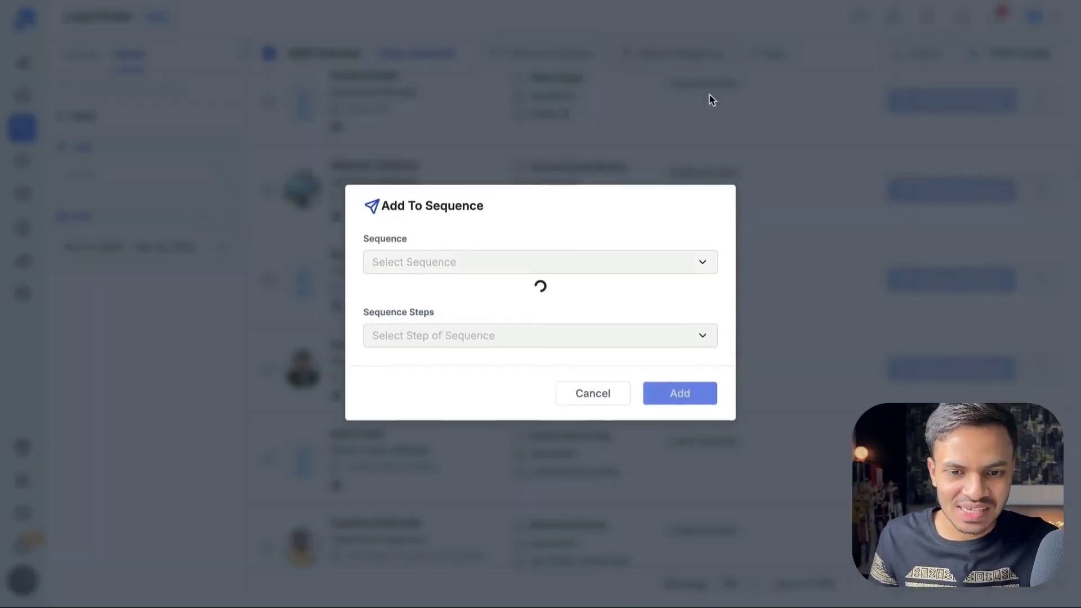
{"action": "left_click", "coordinate": [492, 270]}
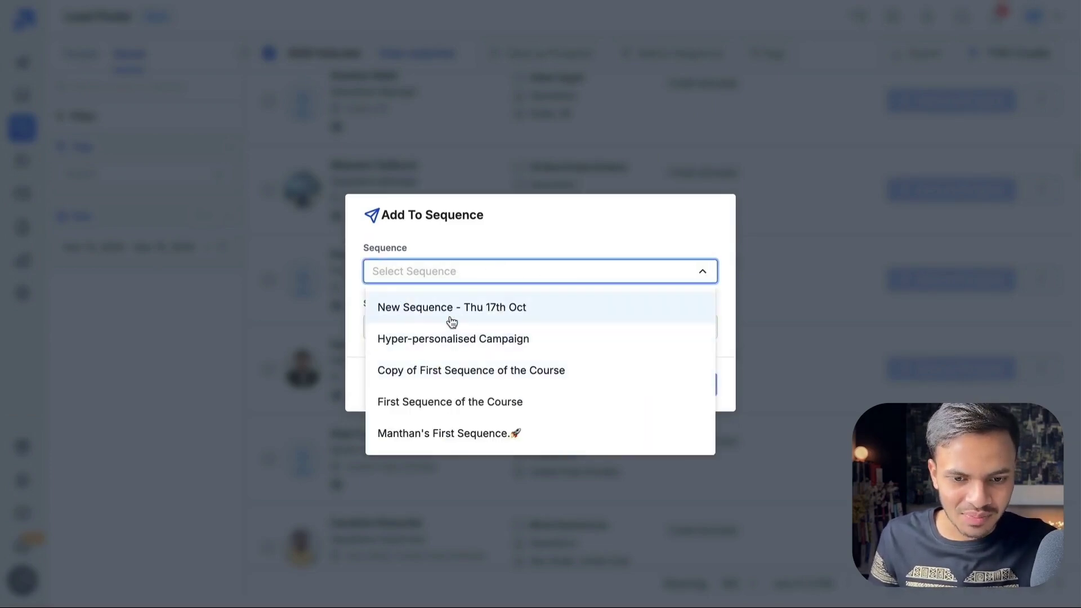
{"action": "left_click", "coordinate": [466, 309]}
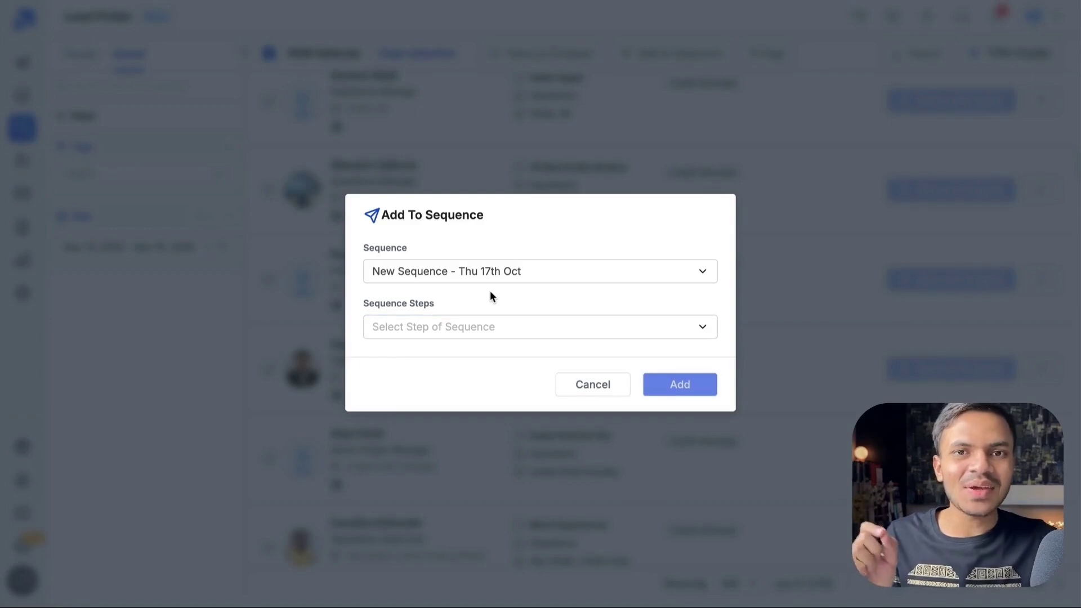
{"action": "left_click", "coordinate": [450, 332]}
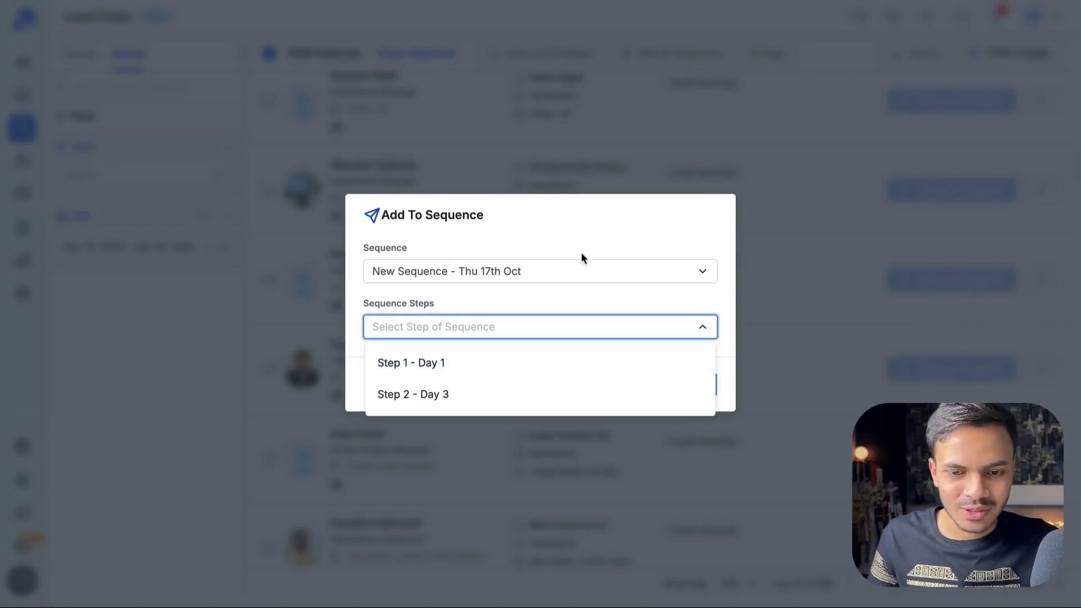
{"action": "left_click", "coordinate": [557, 306]}
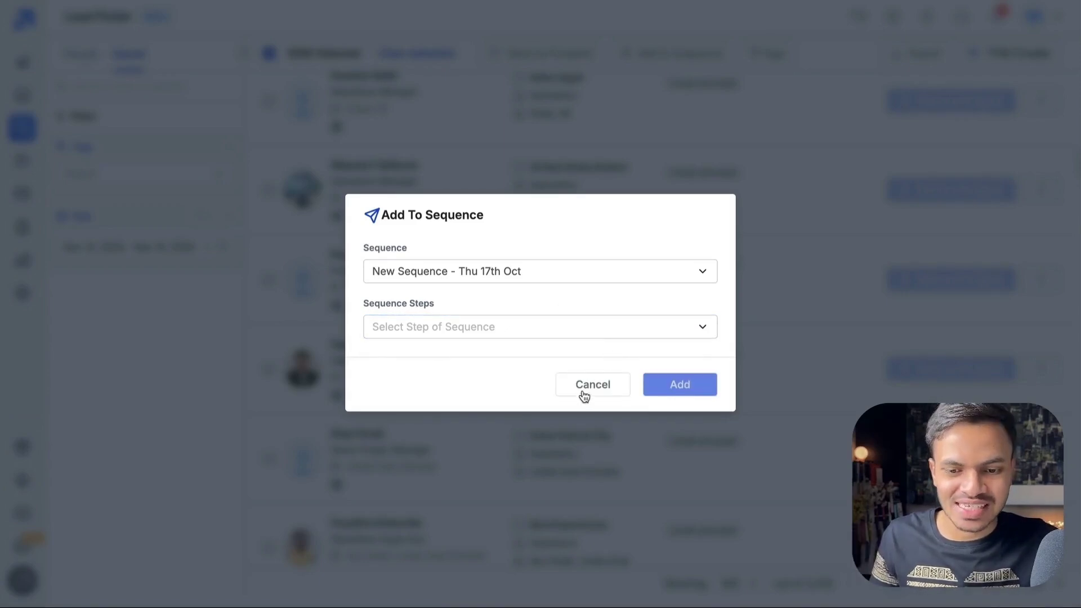
{"action": "left_click", "coordinate": [583, 397]}
{"action": "scroll", "coordinate": [595, 350], "scroll_direction": "up", "scroll_amount": 1}
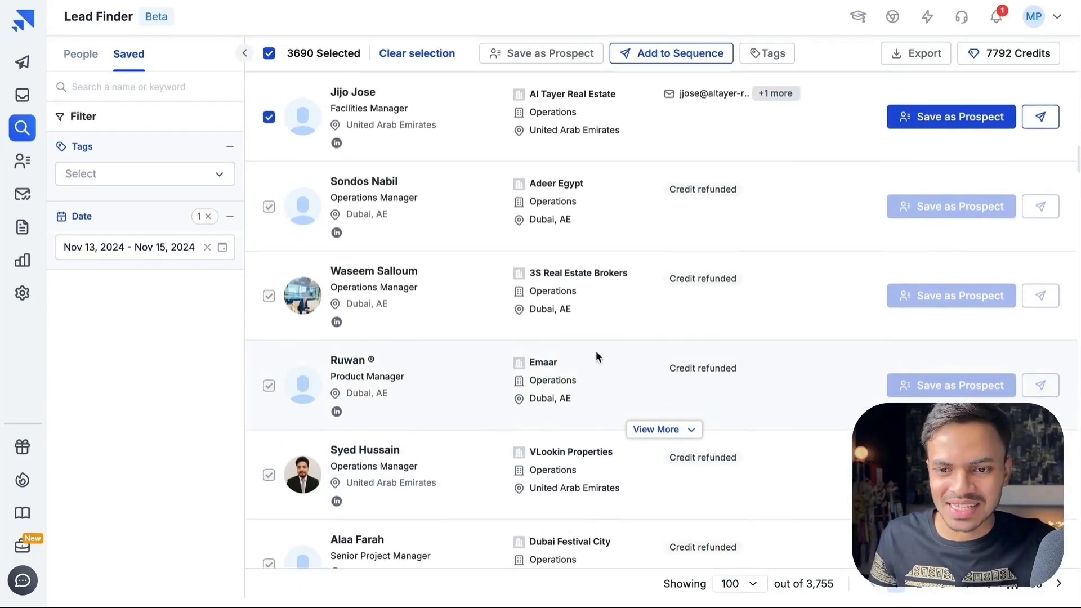
{"action": "scroll", "coordinate": [595, 355], "scroll_direction": "up", "scroll_amount": 1}
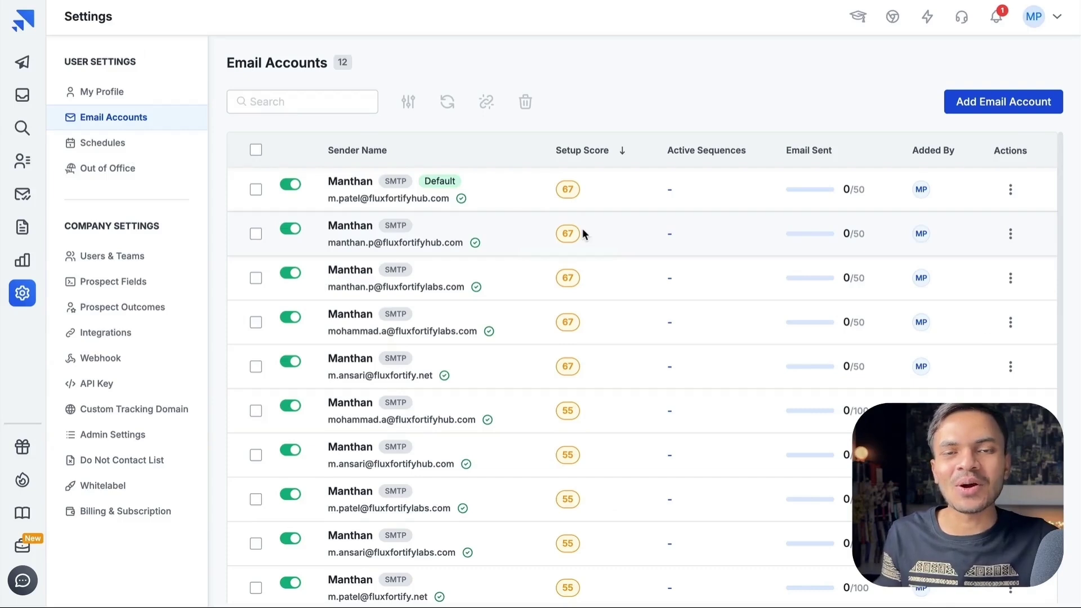
{"action": "left_click", "coordinate": [531, 182]}
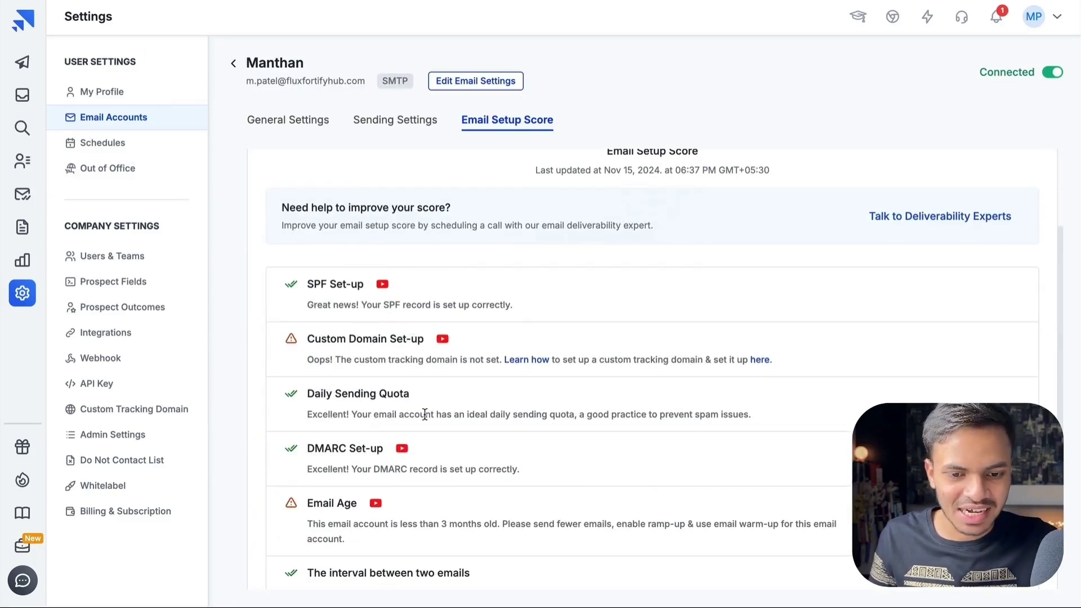
{"action": "scroll", "coordinate": [394, 453], "scroll_direction": "down", "scroll_amount": 1}
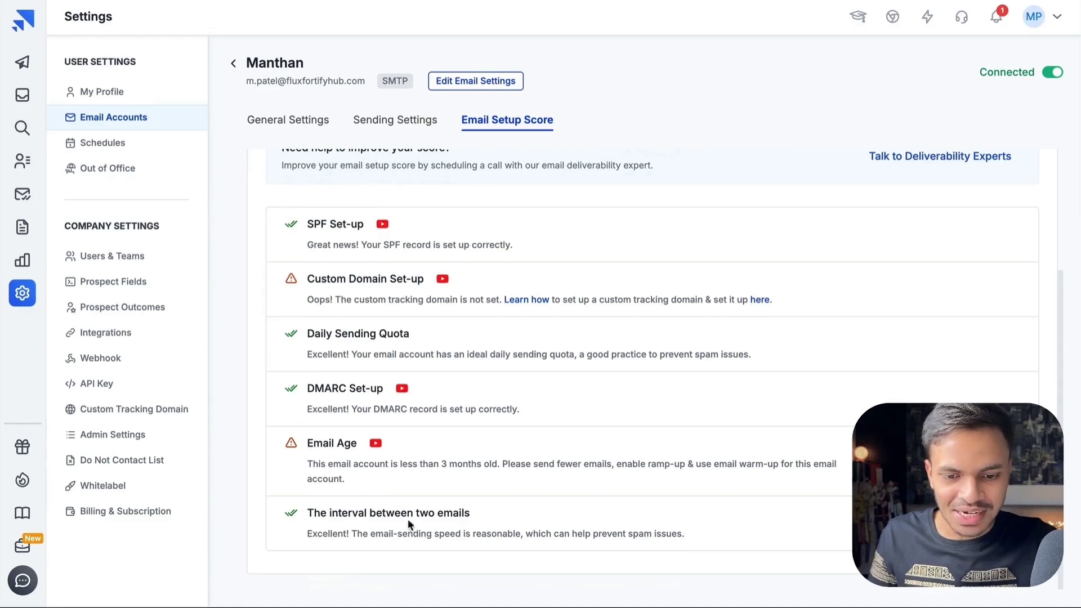
{"action": "scroll", "coordinate": [414, 515], "scroll_direction": "up", "scroll_amount": 3}
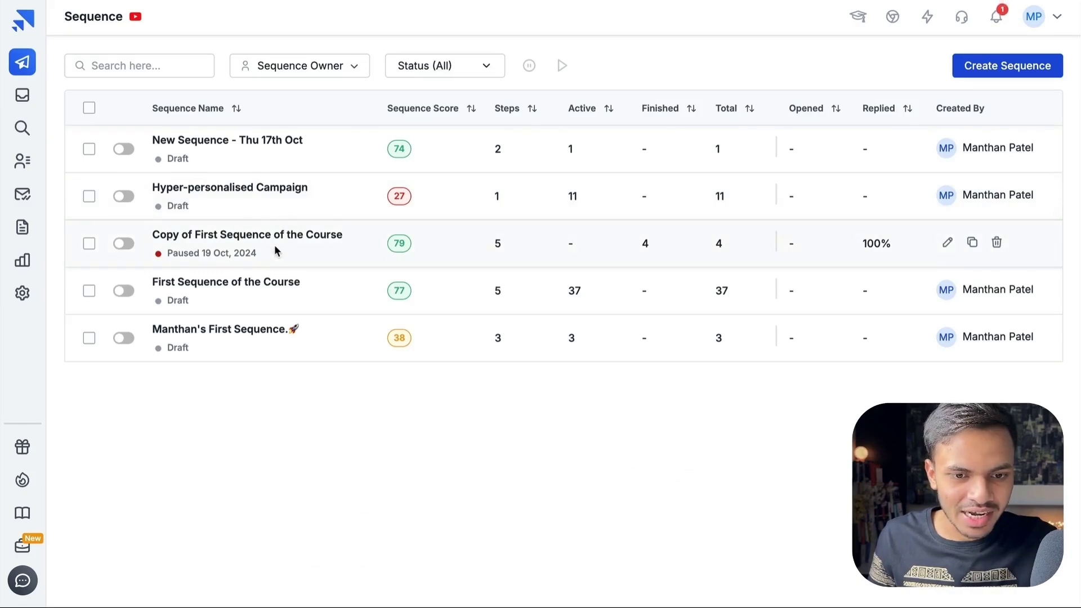
Step: Review Email Writing and Email Setup score checklists for Copy of First Sequence of the Course
{"action": "left_click", "coordinate": [275, 240]}
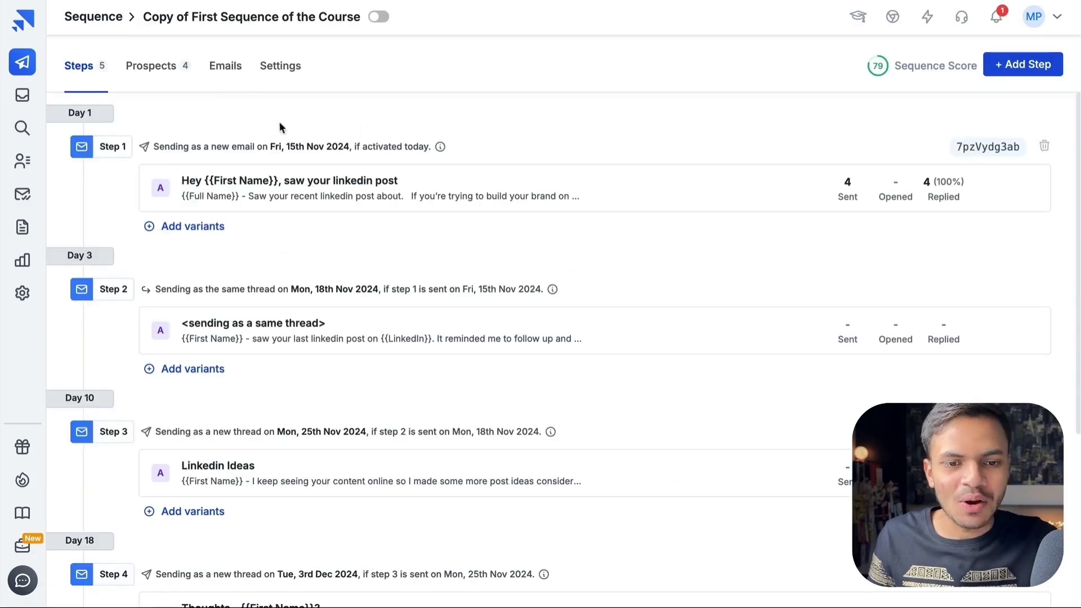
{"action": "left_click", "coordinate": [954, 70]}
{"action": "scroll", "coordinate": [333, 379], "scroll_direction": "down", "scroll_amount": 2}
{"action": "scroll", "coordinate": [335, 379], "scroll_direction": "down", "scroll_amount": 3}
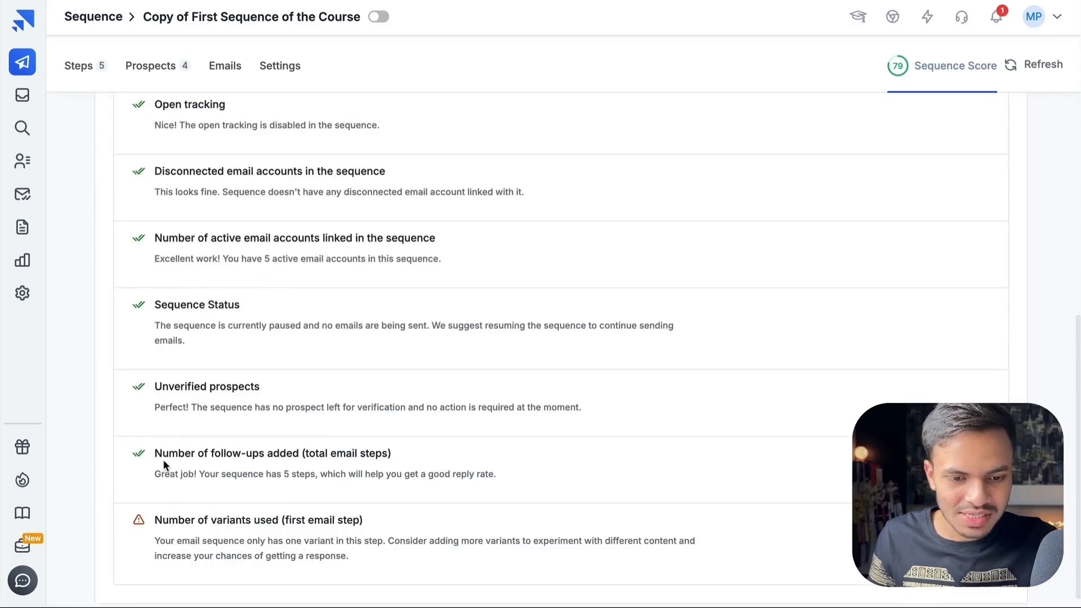
{"action": "scroll", "coordinate": [290, 463], "scroll_direction": "up", "scroll_amount": 3}
{"action": "scroll", "coordinate": [292, 463], "scroll_direction": "up", "scroll_amount": 3}
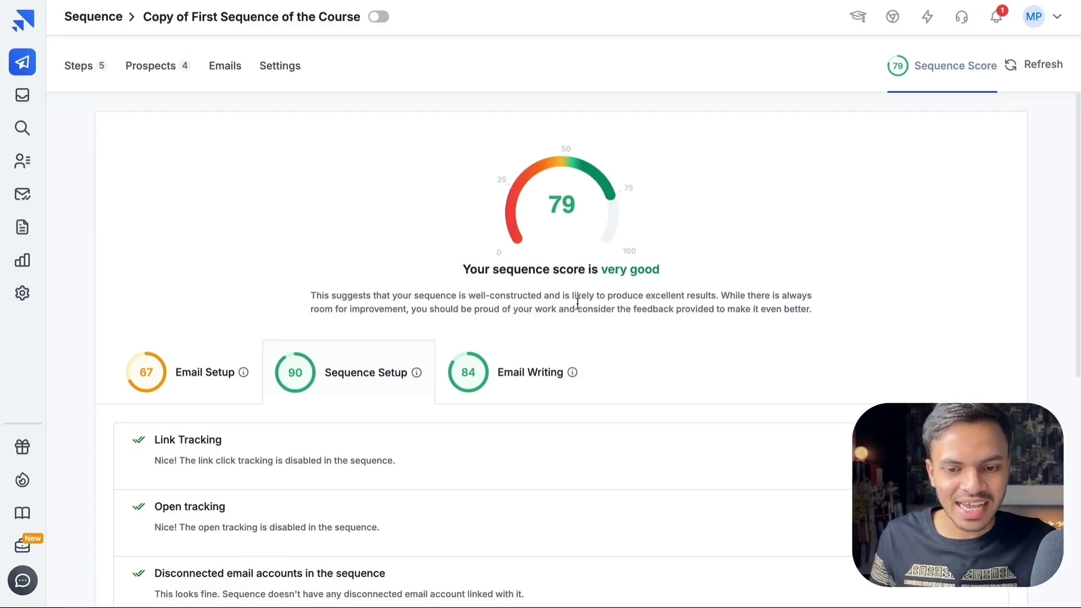
{"action": "left_click", "coordinate": [504, 380]}
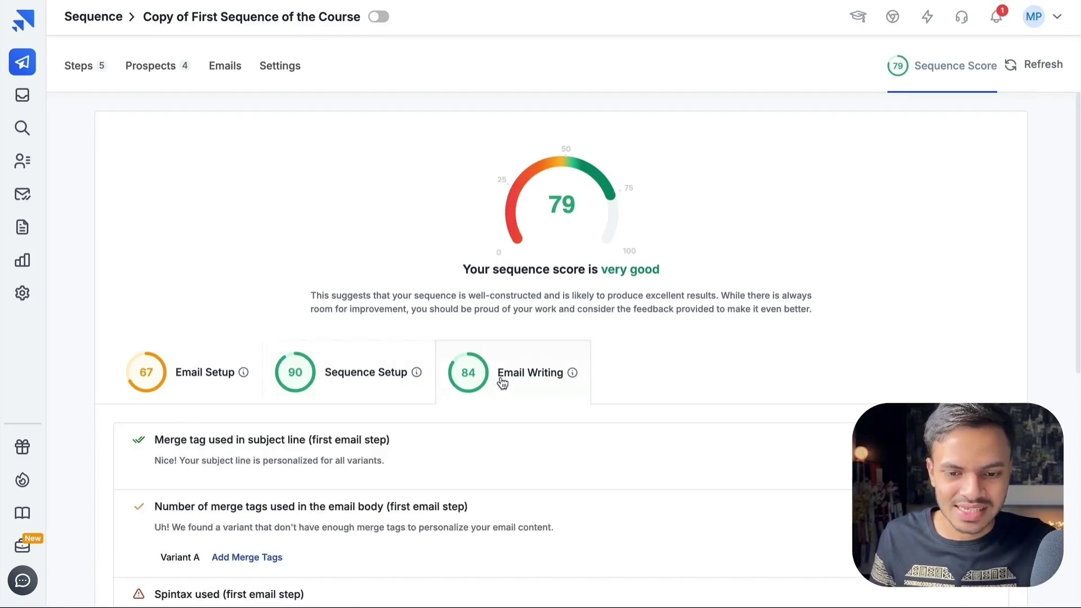
{"action": "scroll", "coordinate": [498, 372], "scroll_direction": "down", "scroll_amount": 1}
{"action": "scroll", "coordinate": [485, 375], "scroll_direction": "down", "scroll_amount": 3}
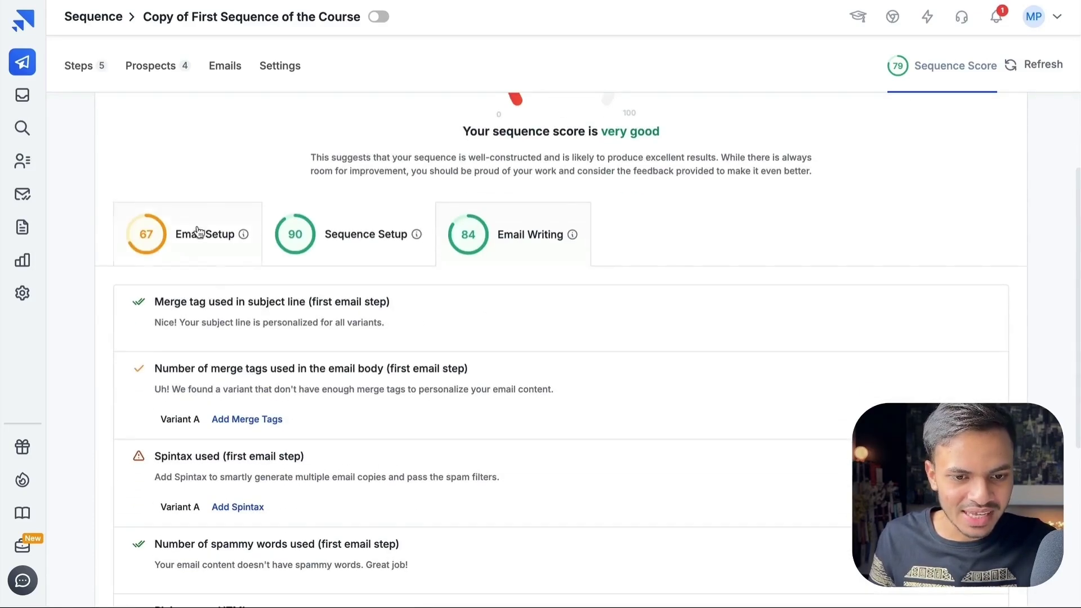
{"action": "left_click", "coordinate": [200, 234]}
{"action": "left_click", "coordinate": [473, 241]}
{"action": "scroll", "coordinate": [438, 338], "scroll_direction": "up", "scroll_amount": 3}
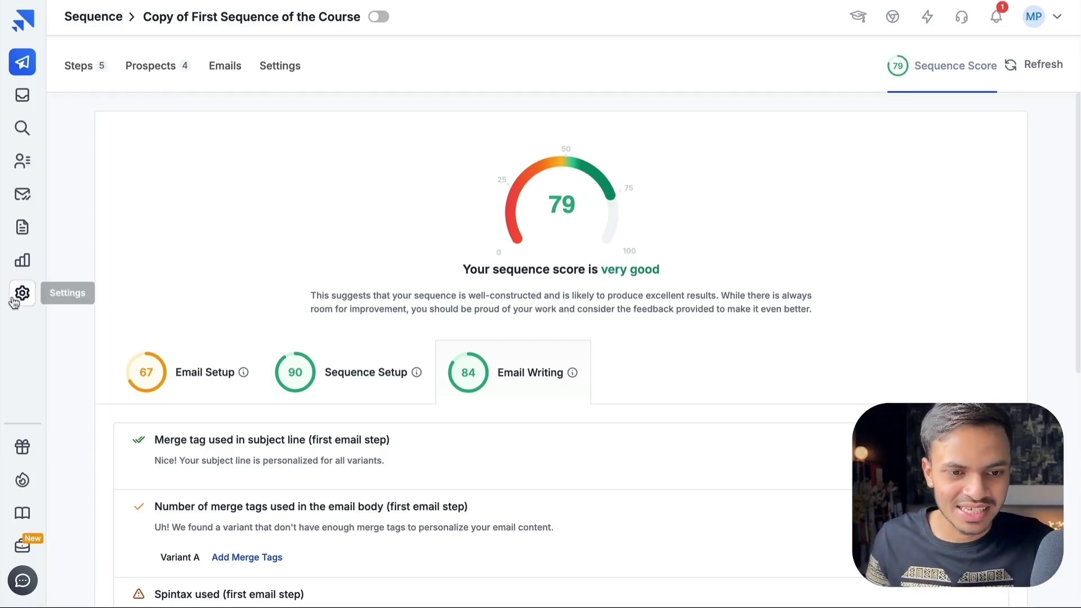
Step: Download the leads export CSV from the export-ready email in Gmail
{"action": "left_click", "coordinate": [23, 62]}
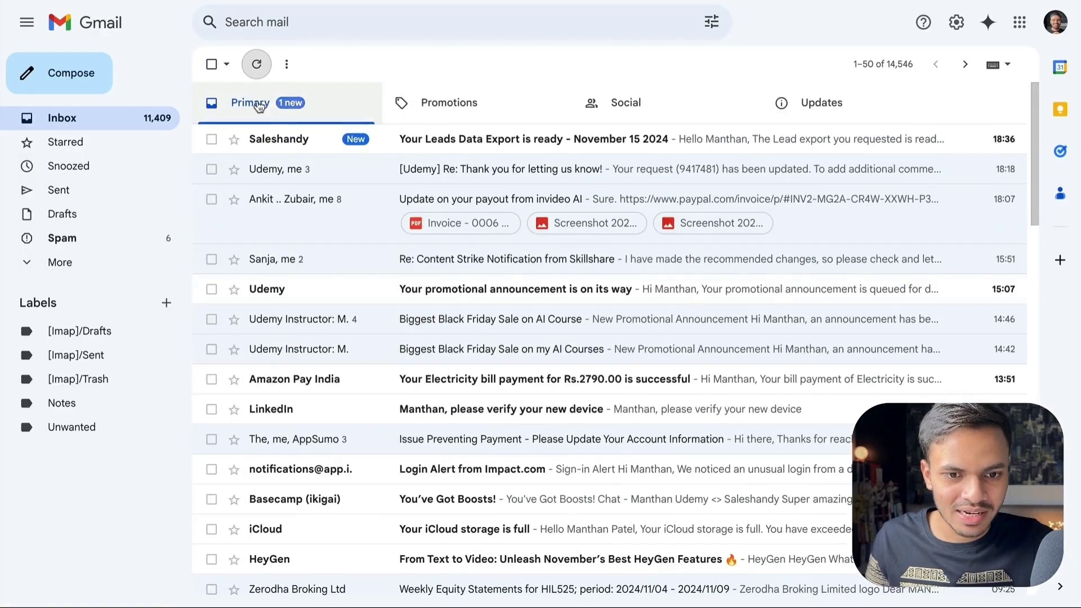
{"action": "left_click", "coordinate": [443, 138]}
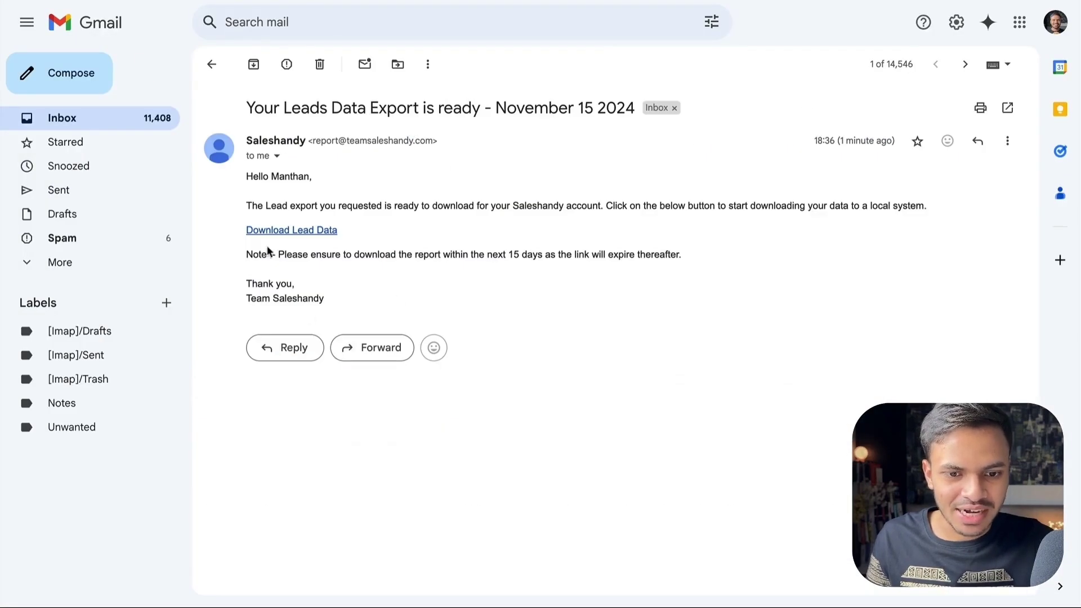
{"action": "left_click", "coordinate": [279, 236]}
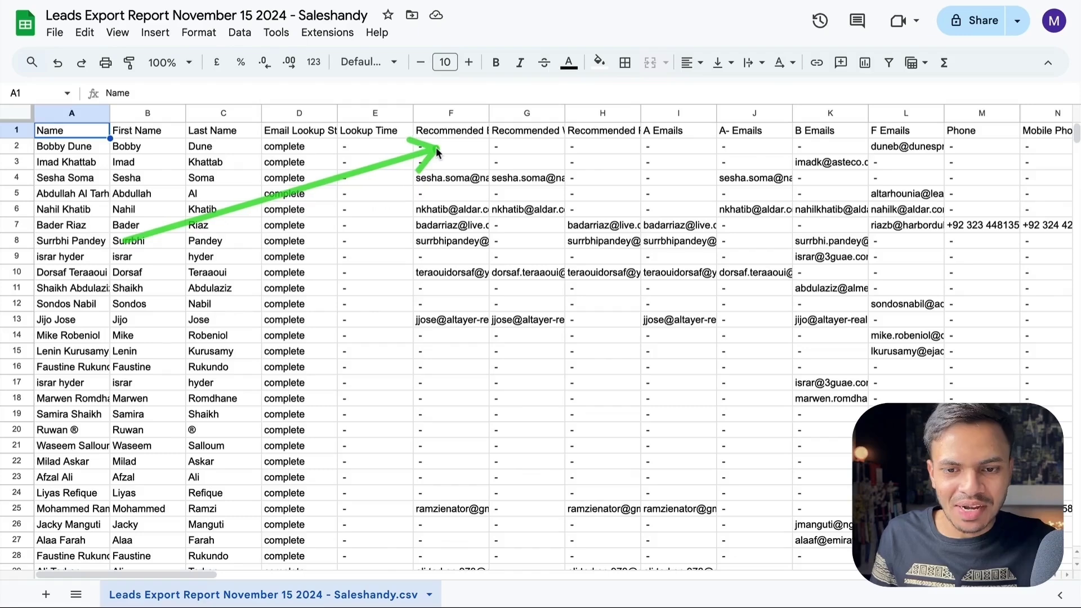
Step: Widen the Recommended Personal Email column so full addresses show, then deselect it
{"action": "left_click", "coordinate": [770, 114]}
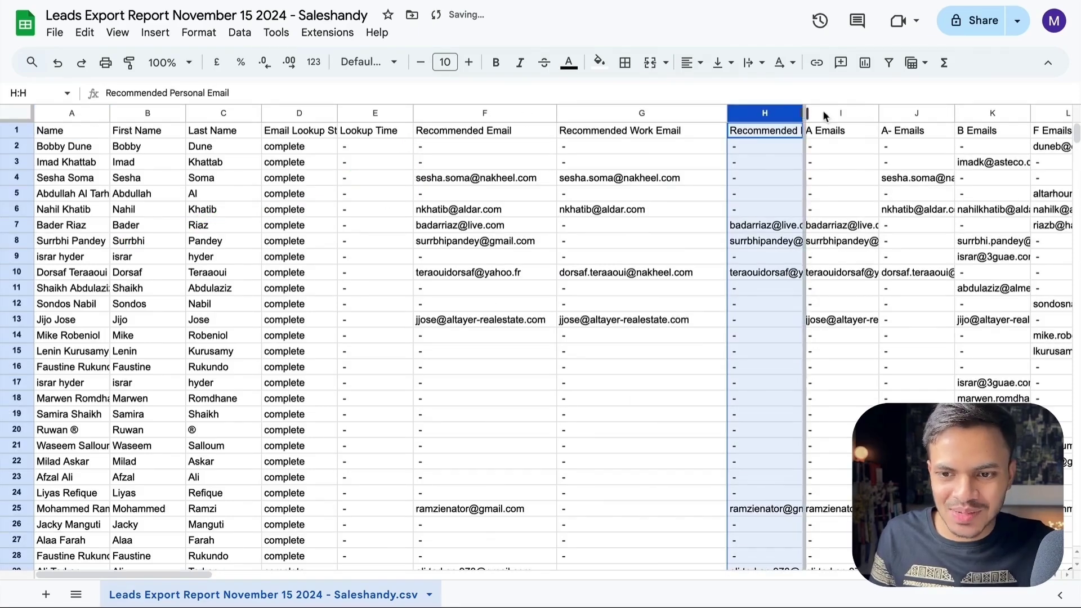
{"action": "left_click_drag", "start_coordinate": [799, 113], "coordinate": [900, 113]}
{"action": "scroll", "coordinate": [573, 311], "scroll_direction": "right", "scroll_amount": 3}
{"action": "left_click", "coordinate": [584, 288]}
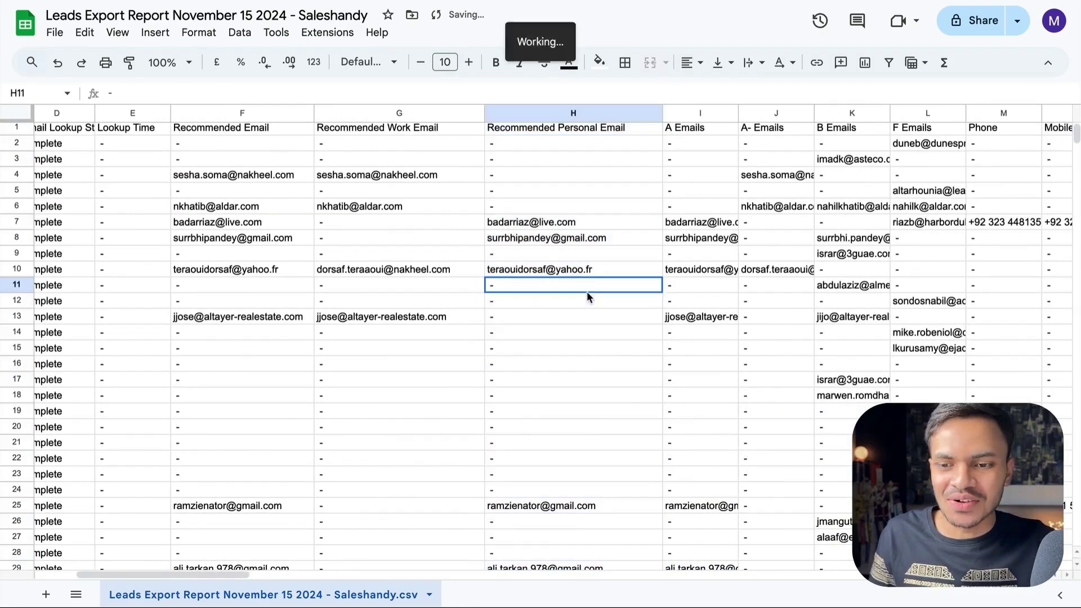
{"action": "scroll", "coordinate": [520, 292], "scroll_direction": "right", "scroll_amount": 3}
{"action": "scroll", "coordinate": [540, 284], "scroll_direction": "right", "scroll_amount": 4}
{"action": "scroll", "coordinate": [507, 219], "scroll_direction": "right", "scroll_amount": 2}
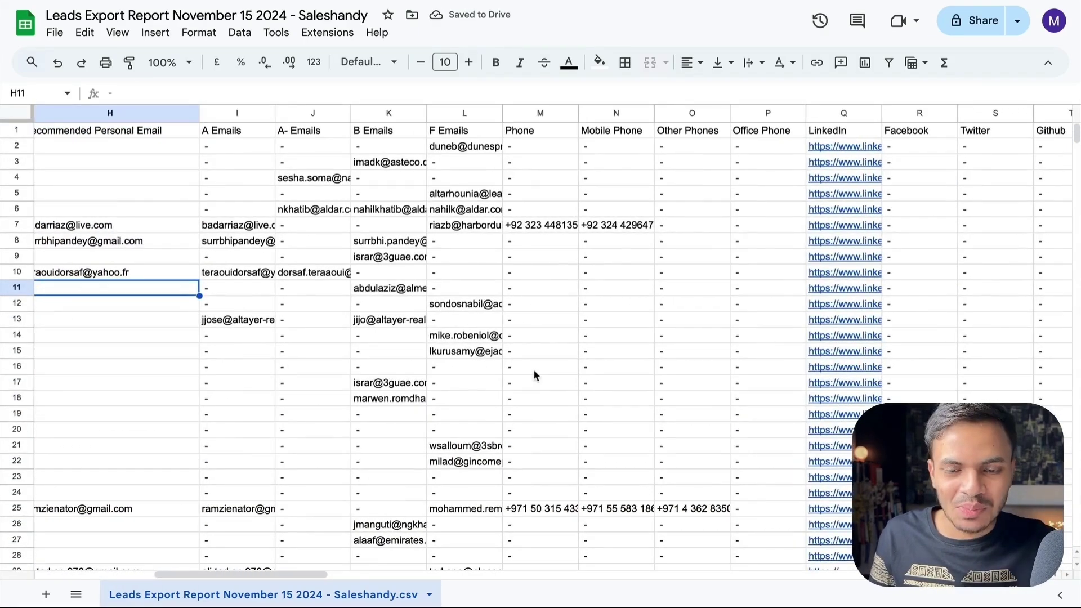
{"action": "scroll", "coordinate": [533, 369], "scroll_direction": "down", "scroll_amount": 2}
{"action": "scroll", "coordinate": [534, 369], "scroll_direction": "down", "scroll_amount": 6}
{"action": "scroll", "coordinate": [535, 369], "scroll_direction": "down", "scroll_amount": 1}
{"action": "scroll", "coordinate": [539, 359], "scroll_direction": "up", "scroll_amount": 9}
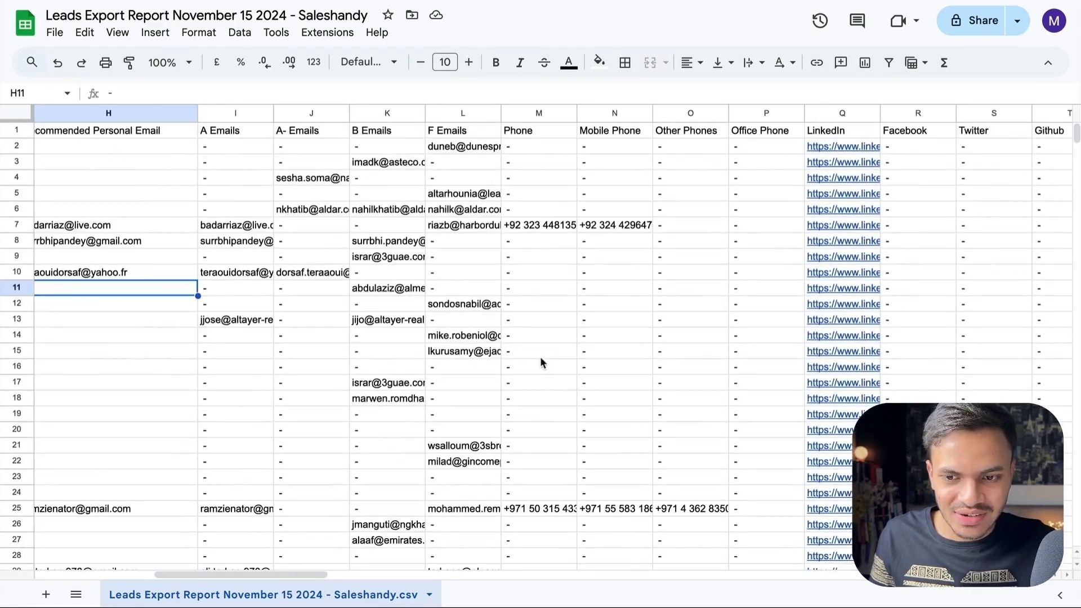
{"action": "scroll", "coordinate": [552, 358], "scroll_direction": "right", "scroll_amount": 2}
{"action": "scroll", "coordinate": [545, 254], "scroll_direction": "right", "scroll_amount": 4}
{"action": "scroll", "coordinate": [507, 135], "scroll_direction": "right", "scroll_amount": 1}
{"action": "left_click_drag", "start_coordinate": [479, 113], "coordinate": [664, 113]}
{"action": "scroll", "coordinate": [762, 135], "scroll_direction": "right", "scroll_amount": 4}
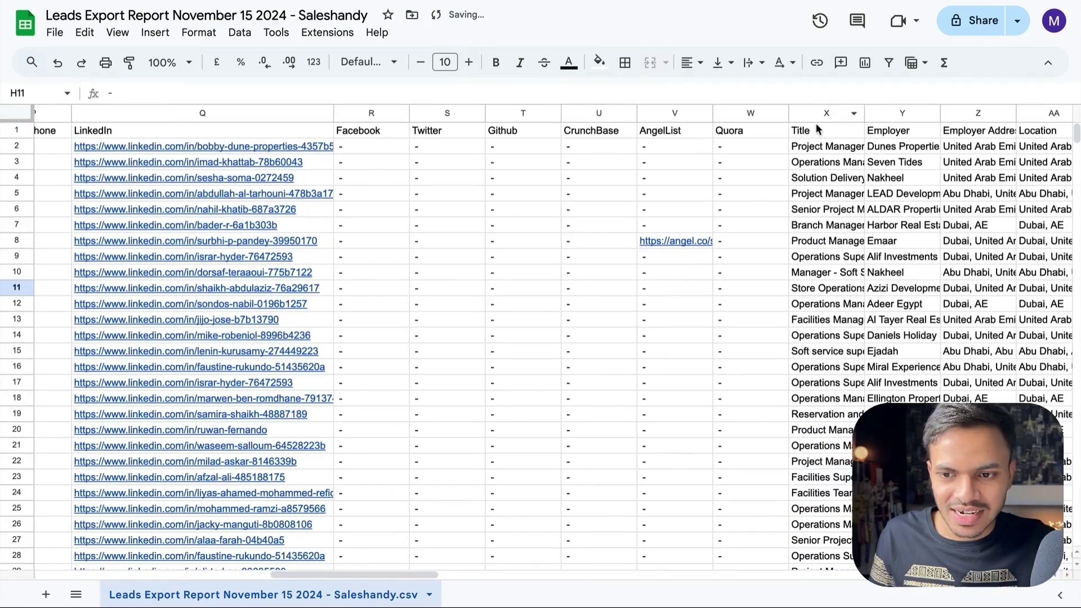
{"action": "scroll", "coordinate": [768, 164], "scroll_direction": "right", "scroll_amount": 3}
{"action": "scroll", "coordinate": [715, 170], "scroll_direction": "right", "scroll_amount": 1}
{"action": "scroll", "coordinate": [676, 173], "scroll_direction": "right", "scroll_amount": 1}
{"action": "scroll", "coordinate": [637, 181], "scroll_direction": "right", "scroll_amount": 2}
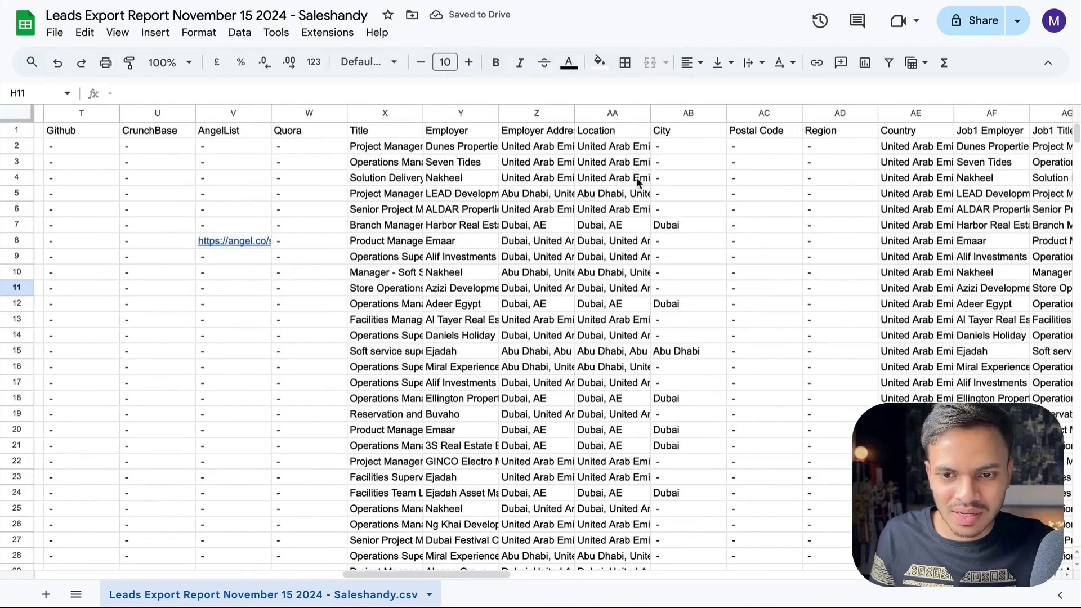
{"action": "scroll", "coordinate": [720, 204], "scroll_direction": "right", "scroll_amount": 4}
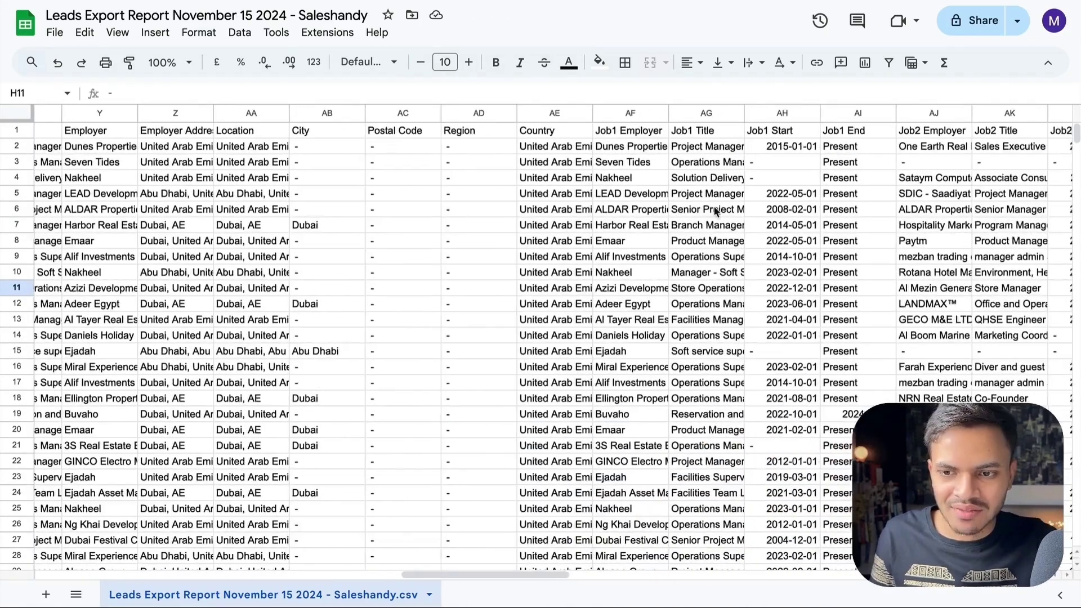
{"action": "scroll", "coordinate": [684, 207], "scroll_direction": "right", "scroll_amount": 4}
{"action": "scroll", "coordinate": [718, 224], "scroll_direction": "right", "scroll_amount": 4}
{"action": "scroll", "coordinate": [769, 244], "scroll_direction": "right", "scroll_amount": 1}
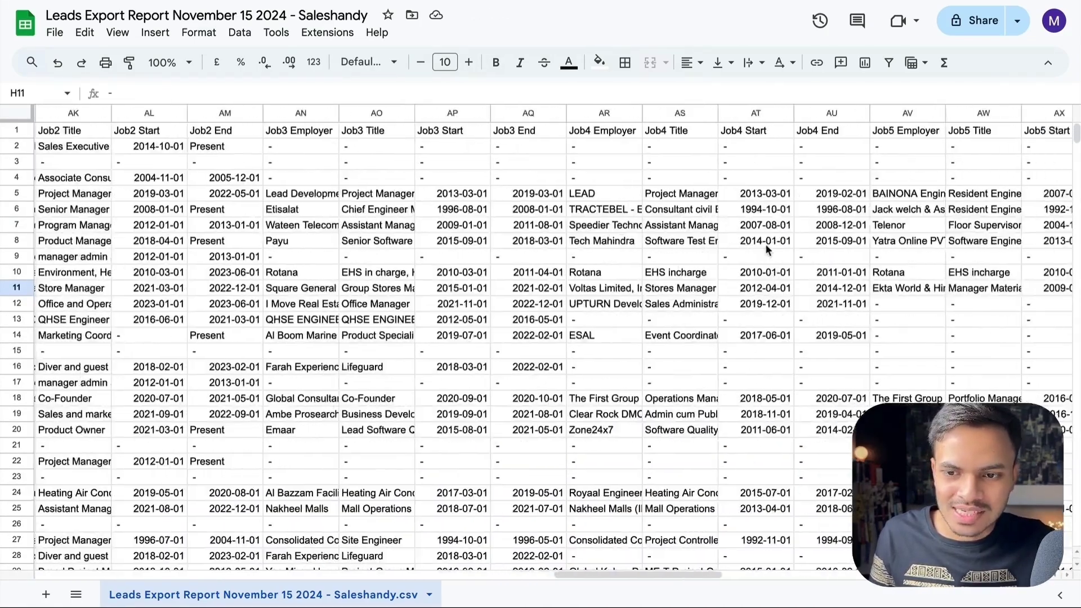
{"action": "scroll", "coordinate": [727, 243], "scroll_direction": "right", "scroll_amount": 3}
{"action": "scroll", "coordinate": [692, 242], "scroll_direction": "right", "scroll_amount": 5}
{"action": "scroll", "coordinate": [718, 258], "scroll_direction": "right", "scroll_amount": 2}
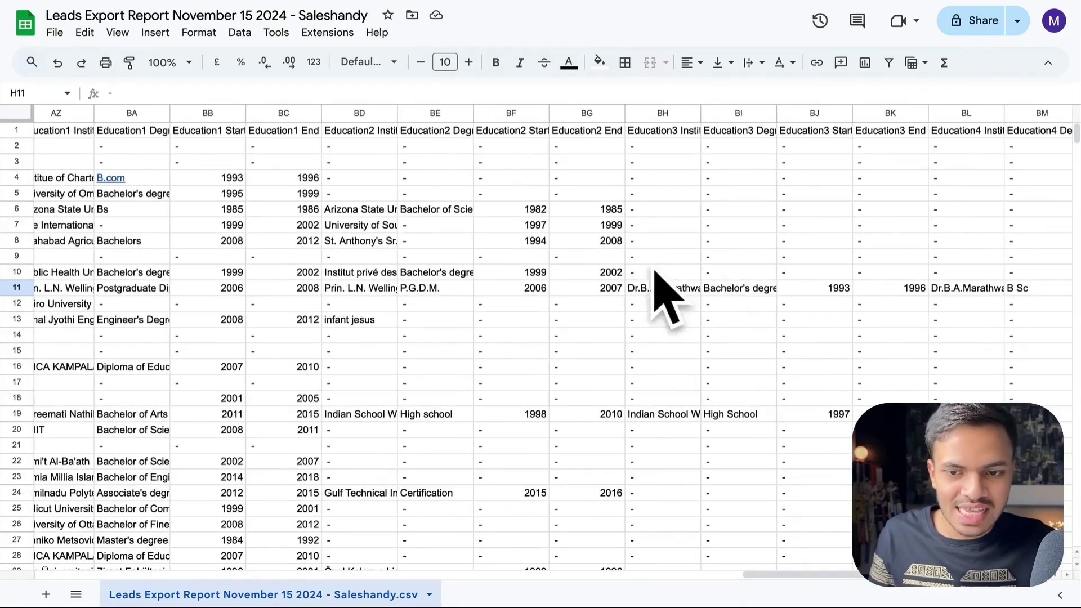
{"action": "scroll", "coordinate": [676, 288], "scroll_direction": "right", "scroll_amount": 4}
{"action": "scroll", "coordinate": [717, 296], "scroll_direction": "right", "scroll_amount": 6}
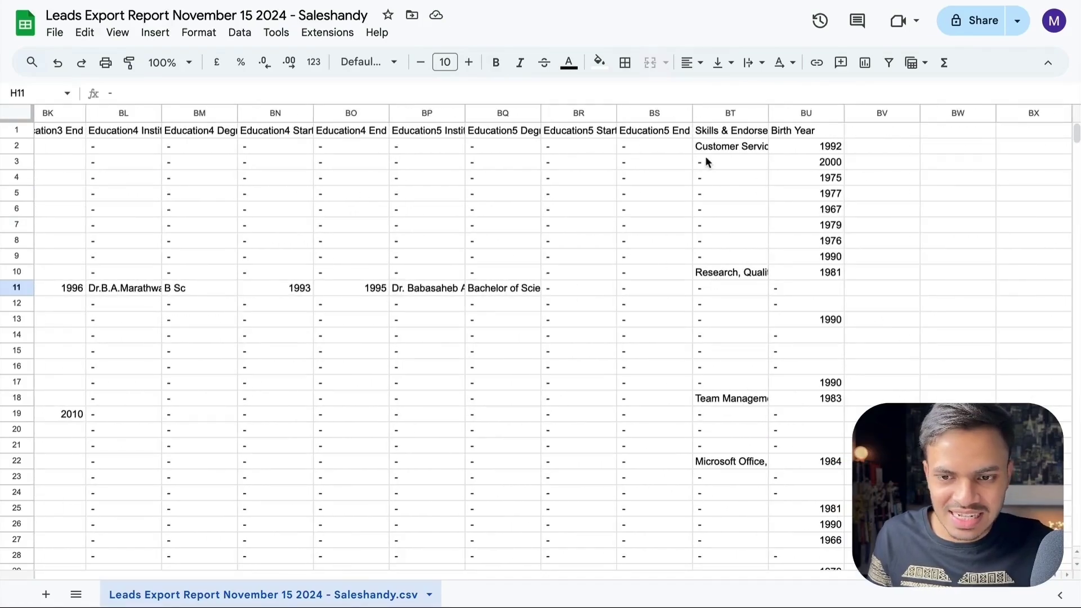
{"action": "scroll", "coordinate": [705, 162], "scroll_direction": "left", "scroll_amount": 5}
{"action": "scroll", "coordinate": [723, 162], "scroll_direction": "left", "scroll_amount": 5}
{"action": "scroll", "coordinate": [740, 164], "scroll_direction": "left", "scroll_amount": 5}
{"action": "scroll", "coordinate": [740, 166], "scroll_direction": "left", "scroll_amount": 2}
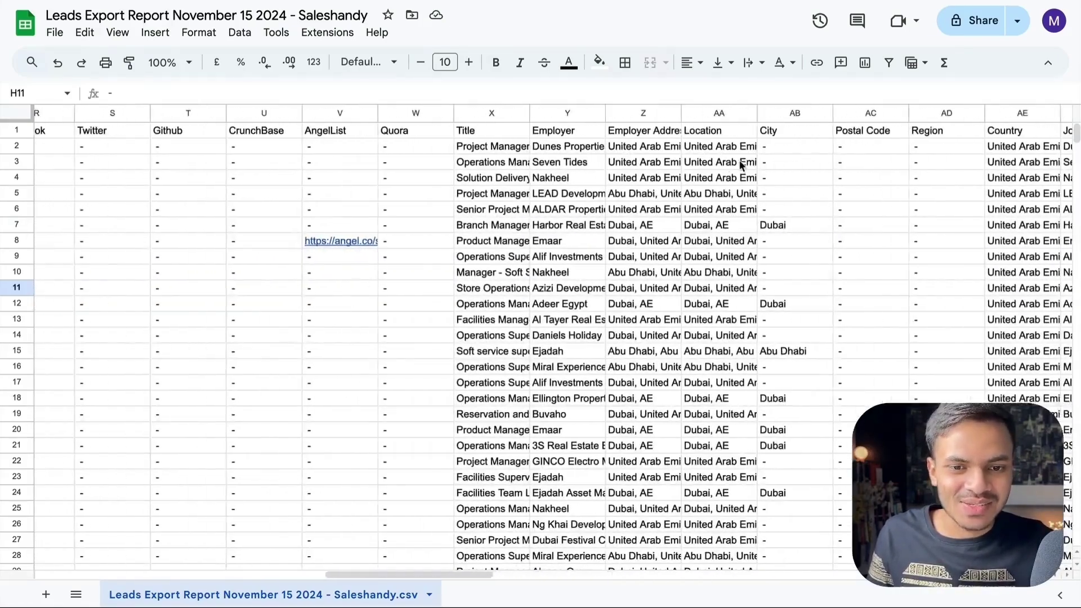
{"action": "scroll", "coordinate": [739, 160], "scroll_direction": "left", "scroll_amount": 1}
{"action": "scroll", "coordinate": [739, 160], "scroll_direction": "left", "scroll_amount": 5}
{"action": "scroll", "coordinate": [738, 160], "scroll_direction": "left", "scroll_amount": 1}
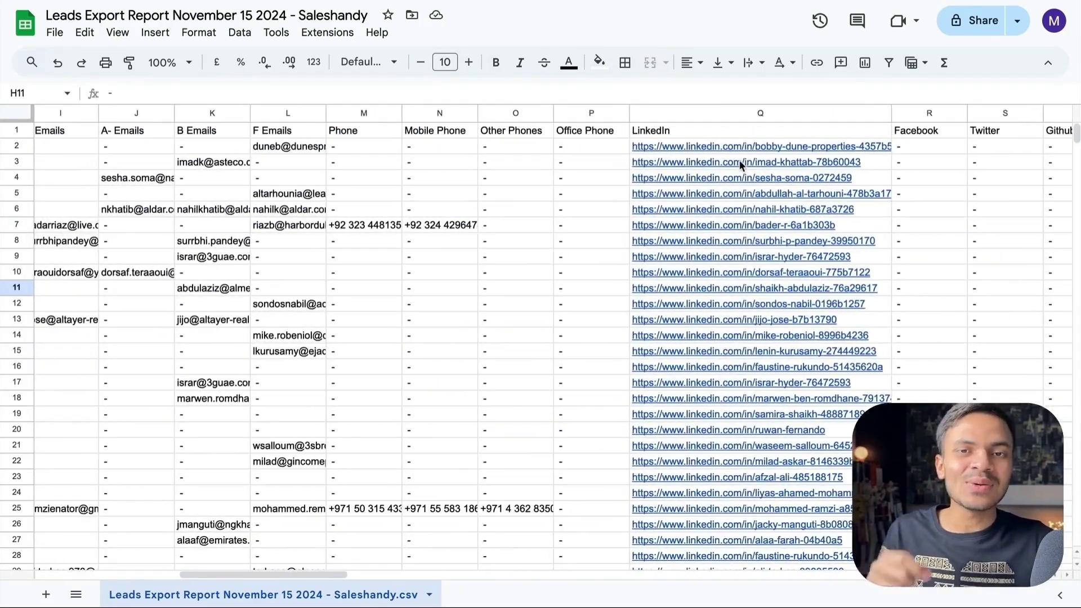